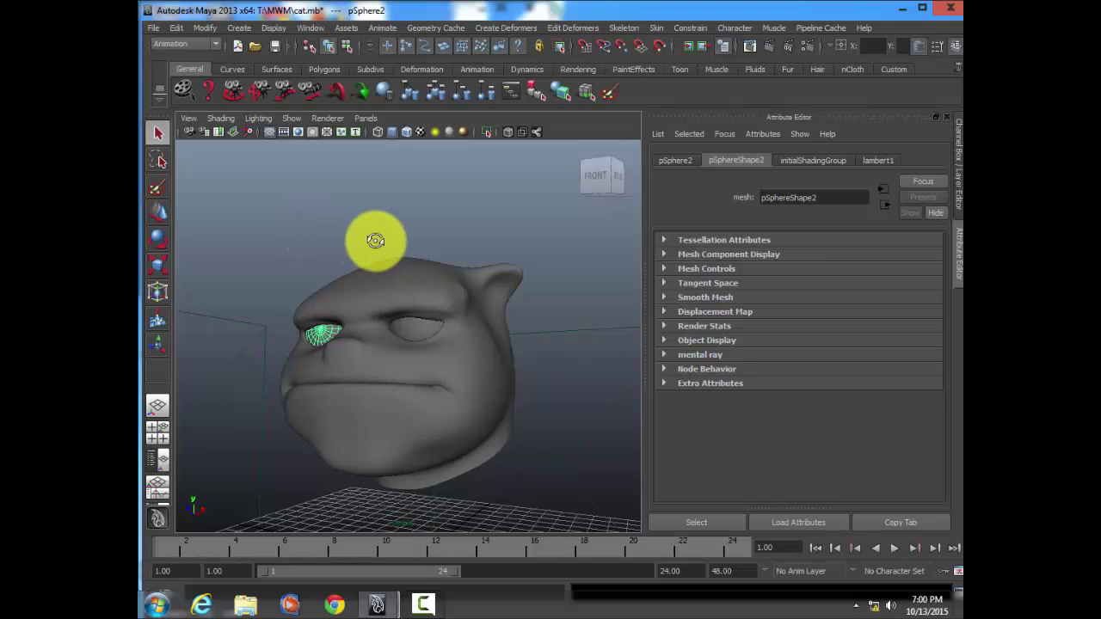
# - Orbit around the cat head, then bring up Render Settings with the renderer list showing
pyautogui.moveTo(373, 238)
pyautogui.keyDown('alt'); pyautogui.mouseDown()
pyautogui.moveTo(508, 237)
pyautogui.moveTo(304, 238)
pyautogui.mouseUp(); pyautogui.keyUp('alt')
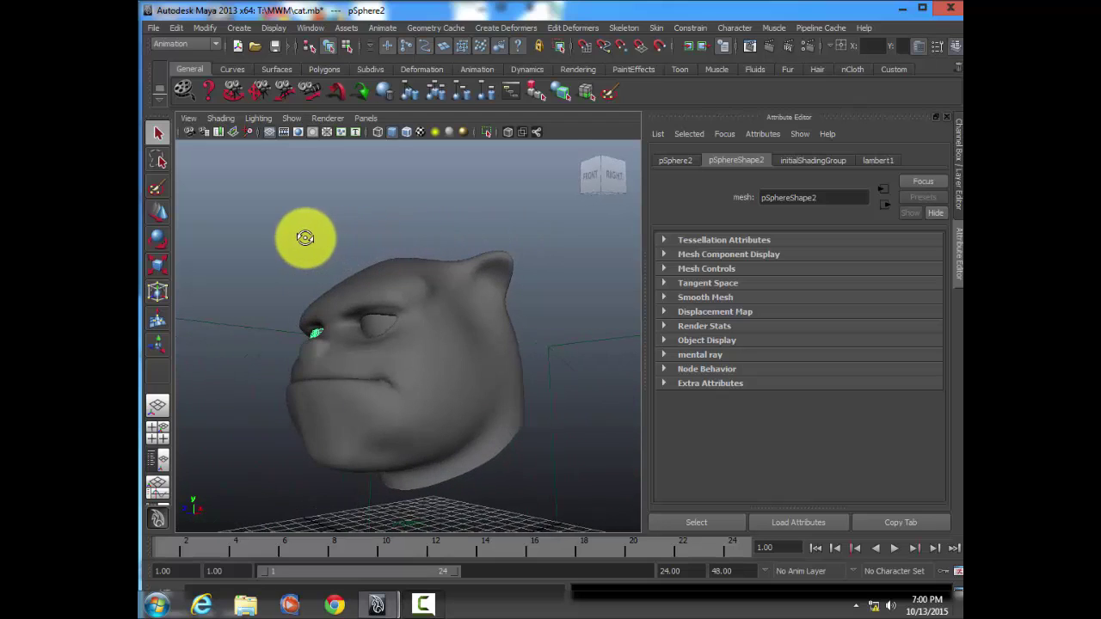
pyautogui.keyDown('alt'); pyautogui.moveTo(416, 247); pyautogui.dragTo(433, 221); pyautogui.keyUp('alt')
pyautogui.moveTo(408, 258)
pyautogui.keyDown('alt'); pyautogui.mouseDown()
pyautogui.moveTo(476, 271)
pyautogui.moveTo(442, 263)
pyautogui.moveTo(457, 253)
pyautogui.moveTo(503, 258)
pyautogui.mouseUp(); pyautogui.keyUp('alt')
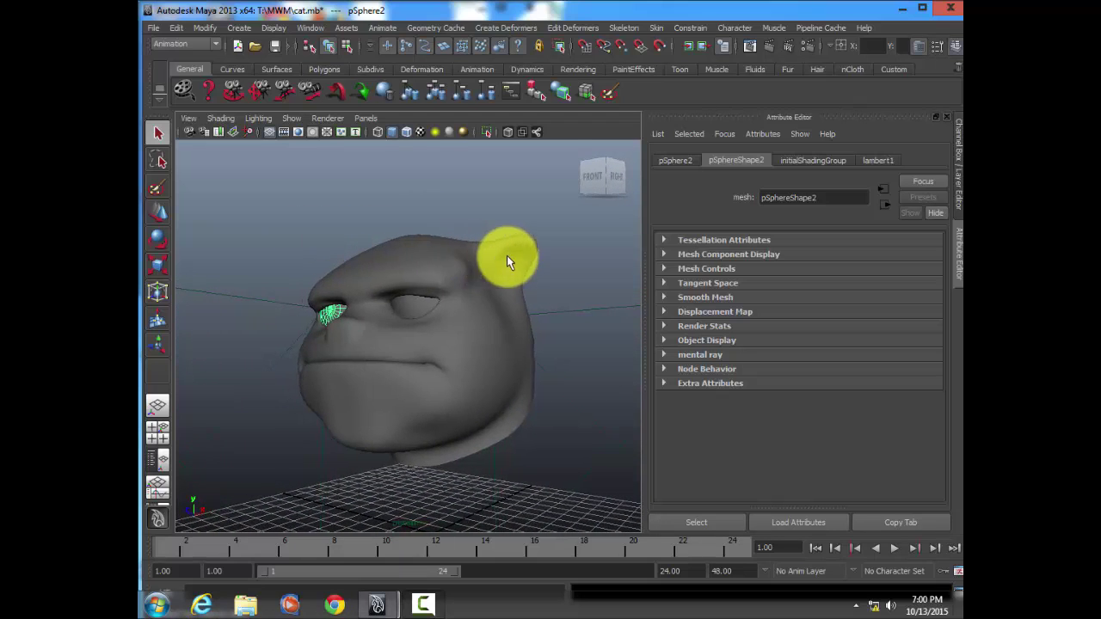
pyautogui.keyDown('alt'); pyautogui.moveTo(504, 258); pyautogui.dragTo(490, 268, button='middle'); pyautogui.keyUp('alt')
pyautogui.keyDown('alt'); pyautogui.moveTo(490, 267); pyautogui.dragTo(481, 258); pyautogui.keyUp('alt')
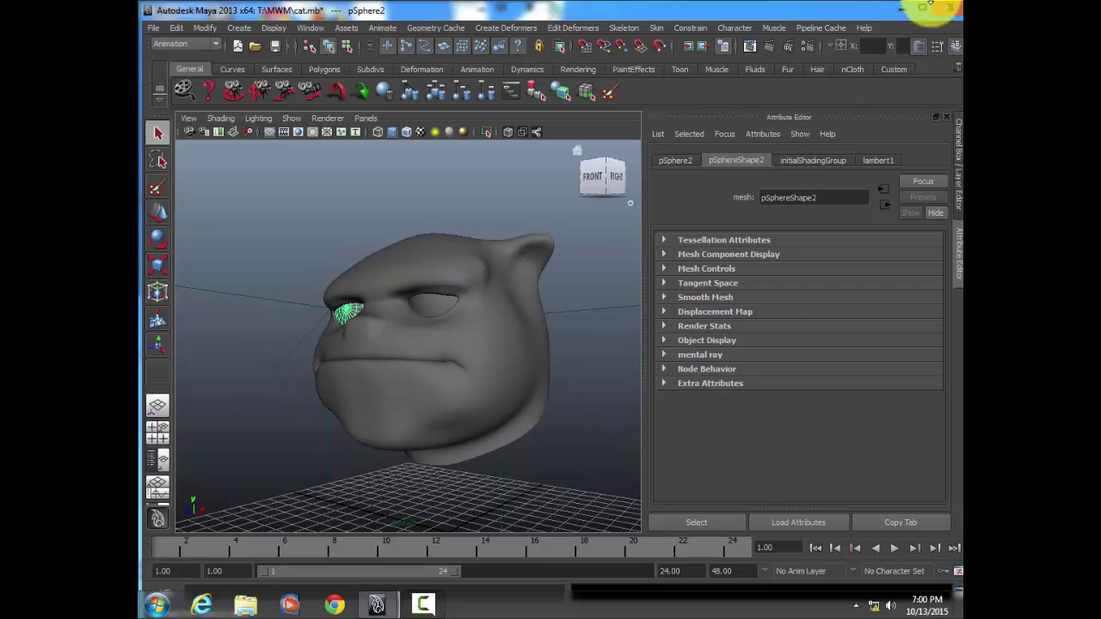
pyautogui.click(812, 43)
pyautogui.click(400, 206)
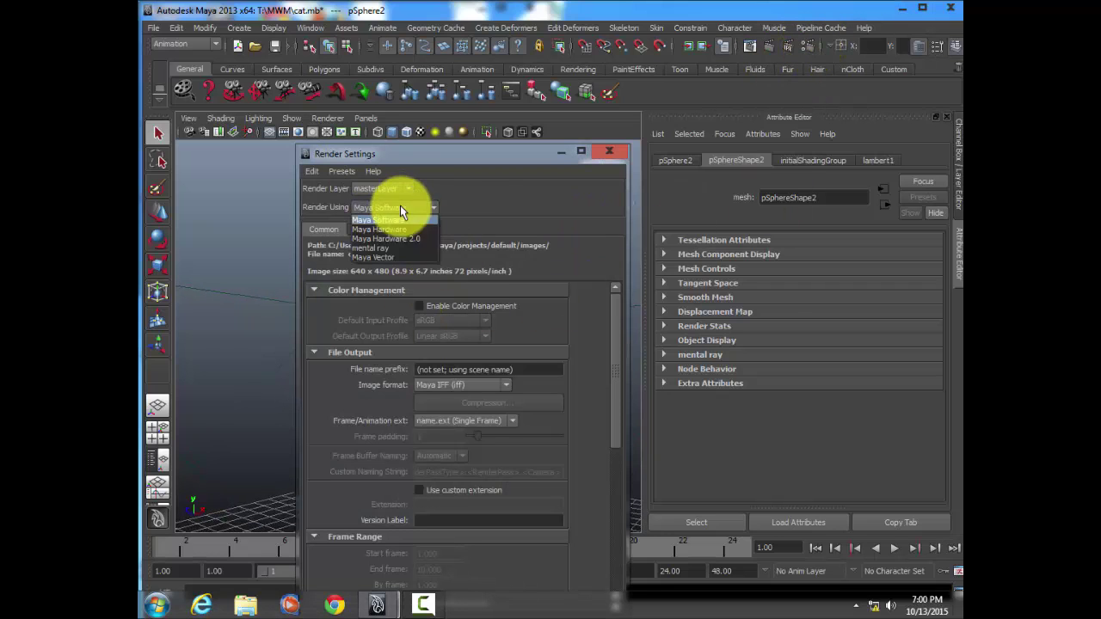
# - Switch Render Using to mental ray and render a 640 x 480 test frame
pyautogui.click(401, 249)
pyautogui.click(608, 157)
pyautogui.click(775, 44)
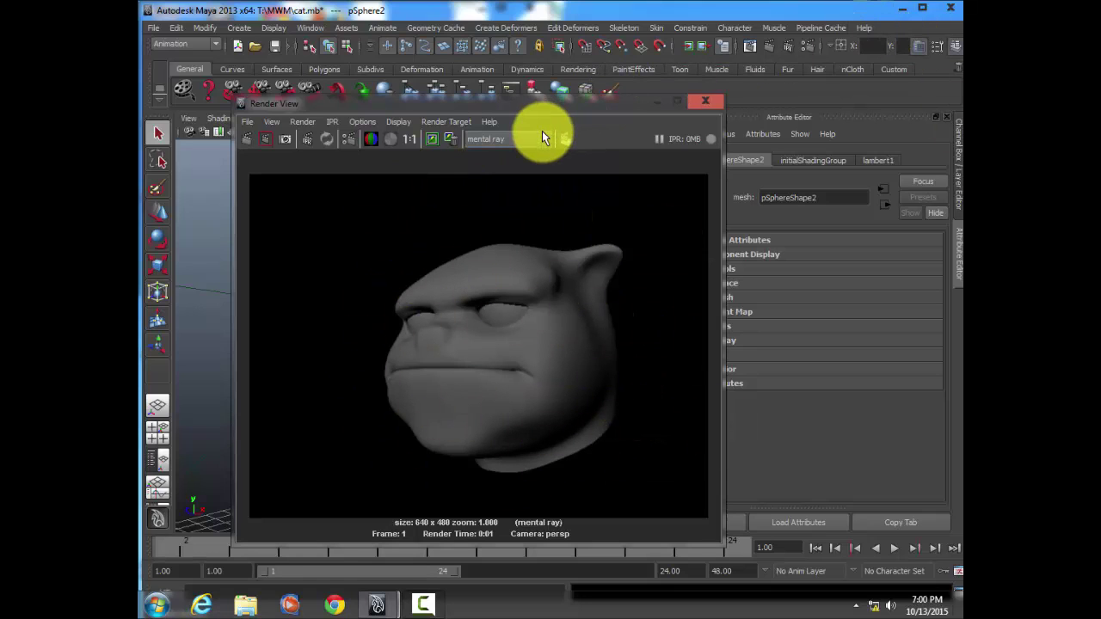
# - Close the test render and toggle the eyeball geometry's visibility while selecting the head
pyautogui.click(705, 101)
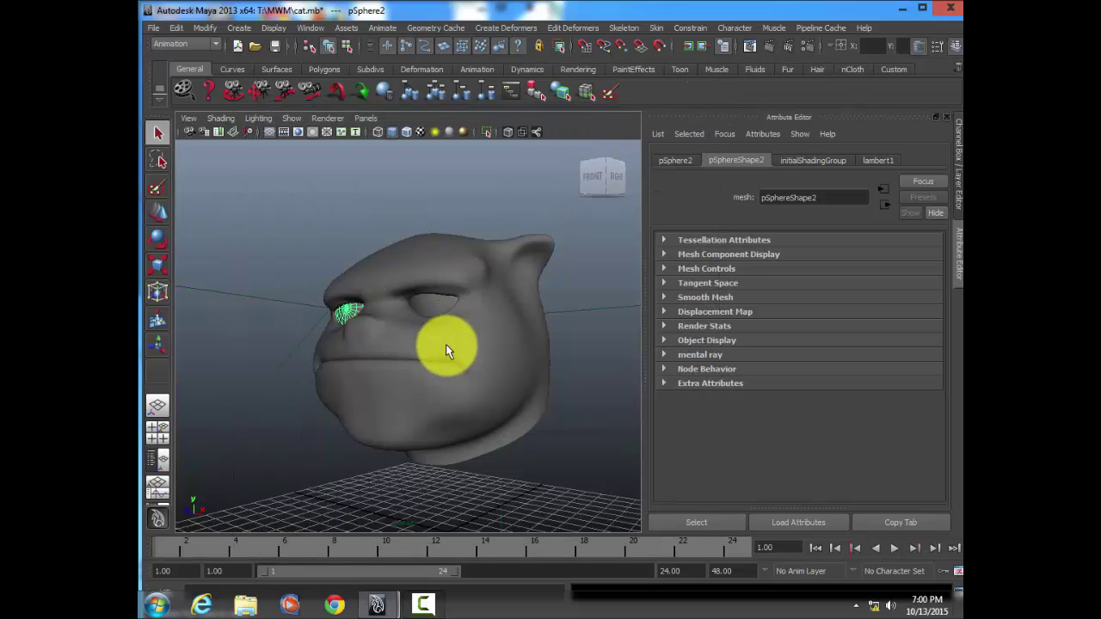
pyautogui.click(418, 365)
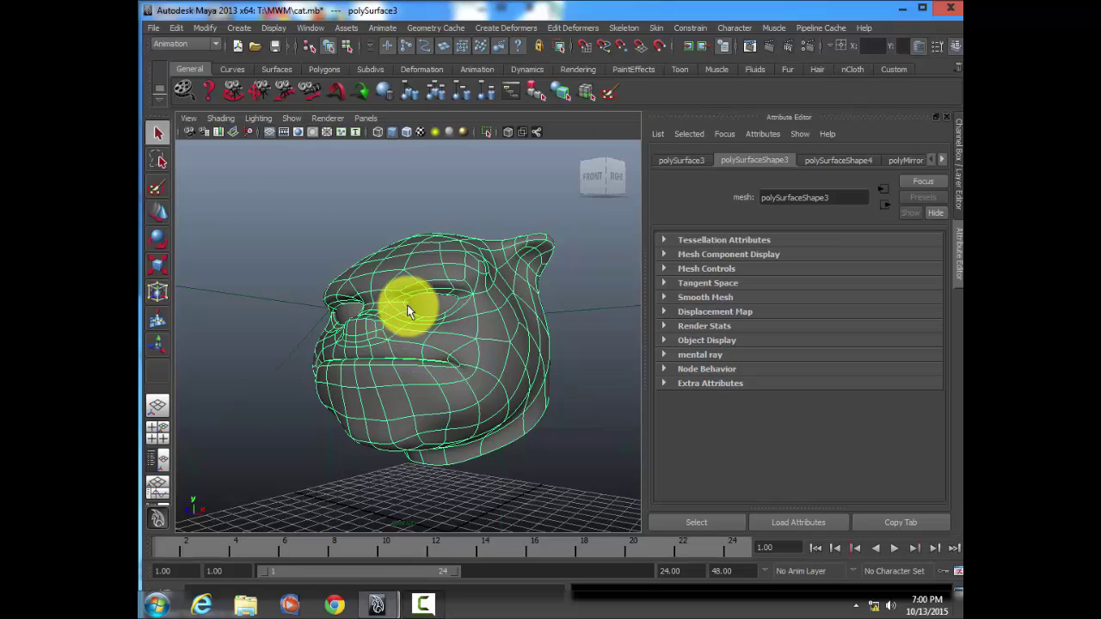
pyautogui.click(404, 134)
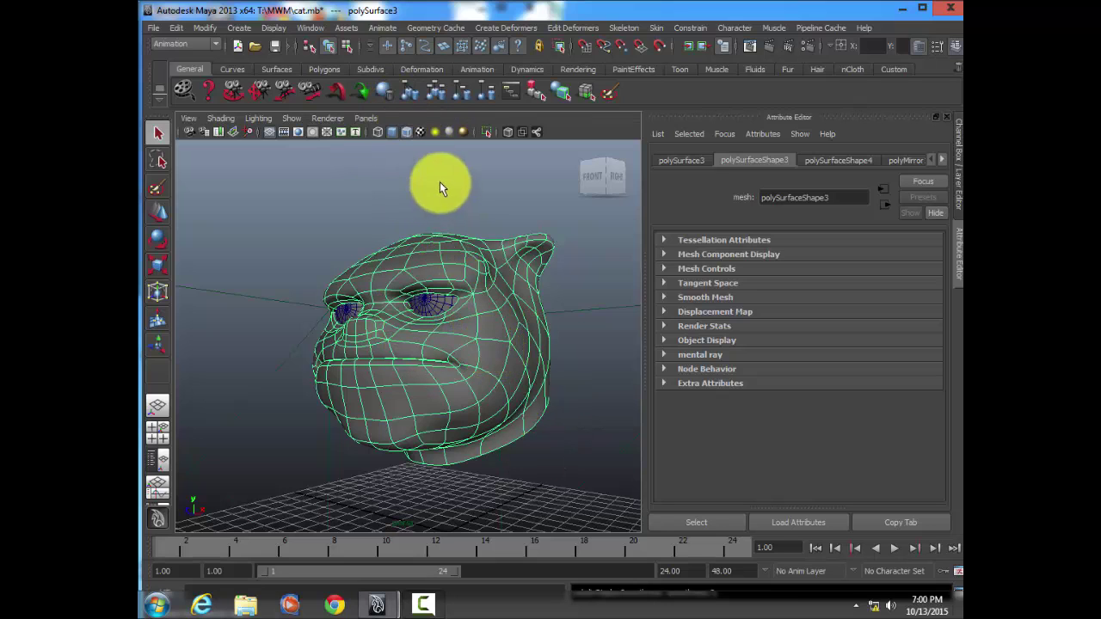
pyautogui.click(407, 134)
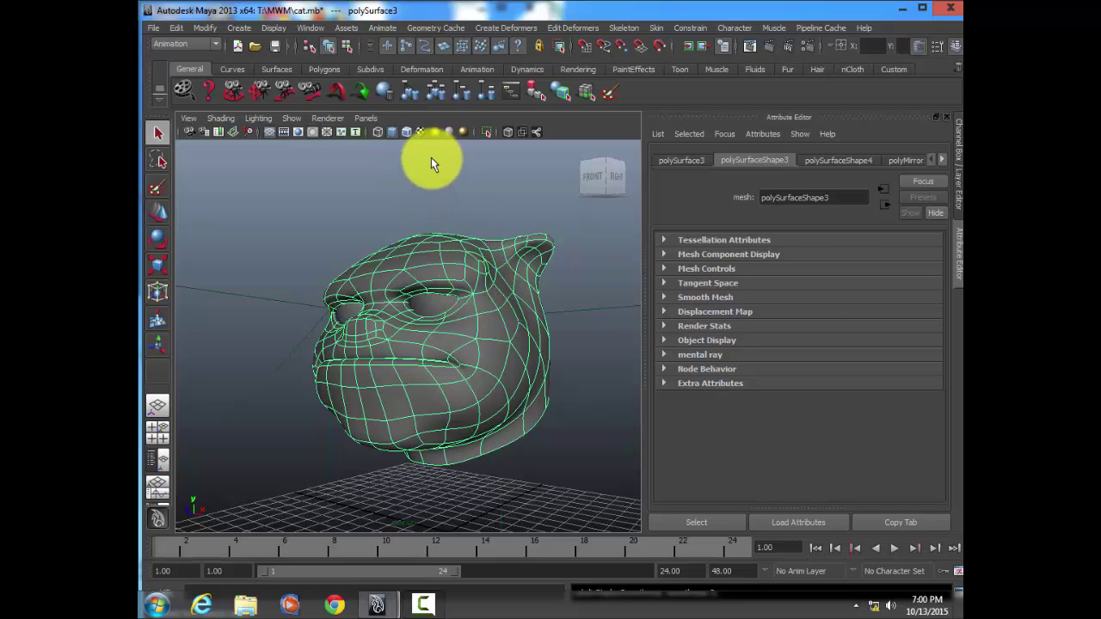
pyautogui.click(405, 134)
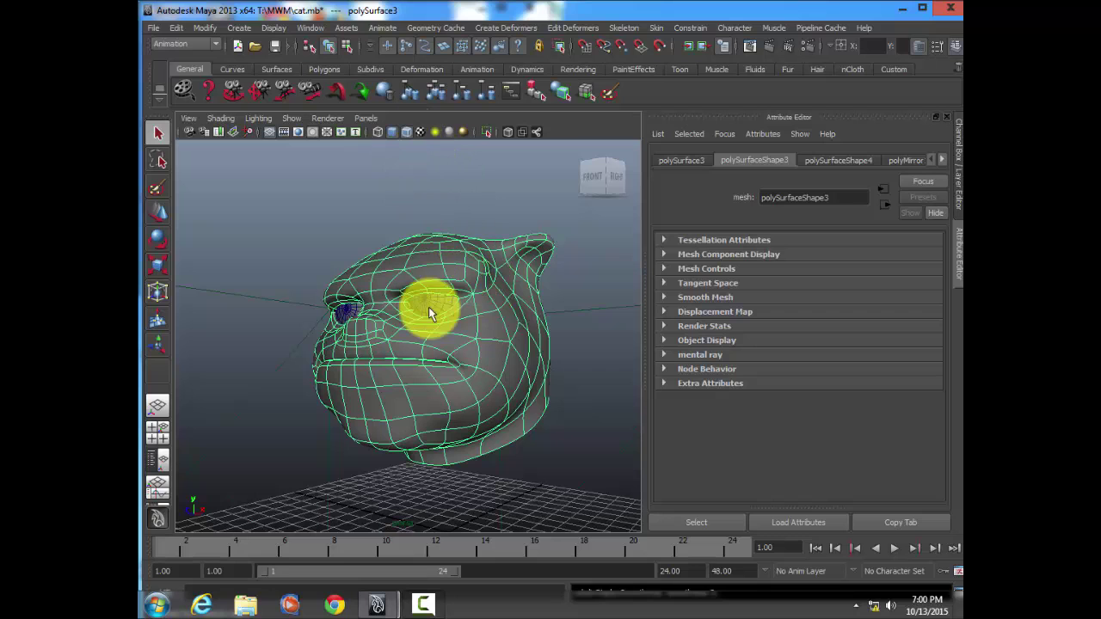
pyautogui.click(557, 297)
pyautogui.click(499, 287)
pyautogui.click(584, 298)
# - Inspect the head from several angles, select the eye sphere, and reopen Render Settings
pyautogui.moveTo(428, 307)
pyautogui.keyDown('alt'); pyautogui.mouseDown()
pyautogui.moveTo(504, 338)
pyautogui.moveTo(460, 326)
pyautogui.moveTo(437, 334)
pyautogui.moveTo(454, 355)
pyautogui.moveTo(507, 354)
pyautogui.moveTo(508, 314)
pyautogui.moveTo(469, 341)
pyautogui.moveTo(484, 387)
pyautogui.moveTo(513, 375)
pyautogui.moveTo(476, 358)
pyautogui.moveTo(467, 381)
pyautogui.moveTo(450, 376)
pyautogui.moveTo(387, 276)
pyautogui.mouseUp(); pyautogui.keyUp('alt')
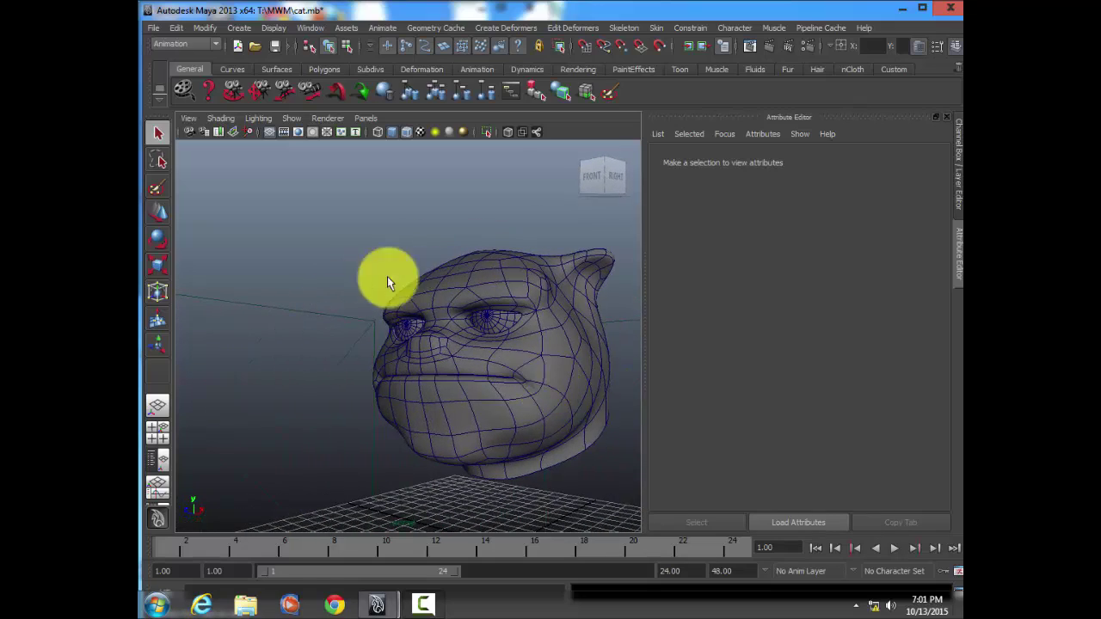
pyautogui.keyDown('alt'); pyautogui.moveTo(479, 391); pyautogui.dragTo(627, 479); pyautogui.keyUp('alt')
pyautogui.click(484, 356)
pyautogui.keyDown('alt'); pyautogui.moveTo(485, 356); pyautogui.dragTo(484, 357); pyautogui.keyUp('alt')
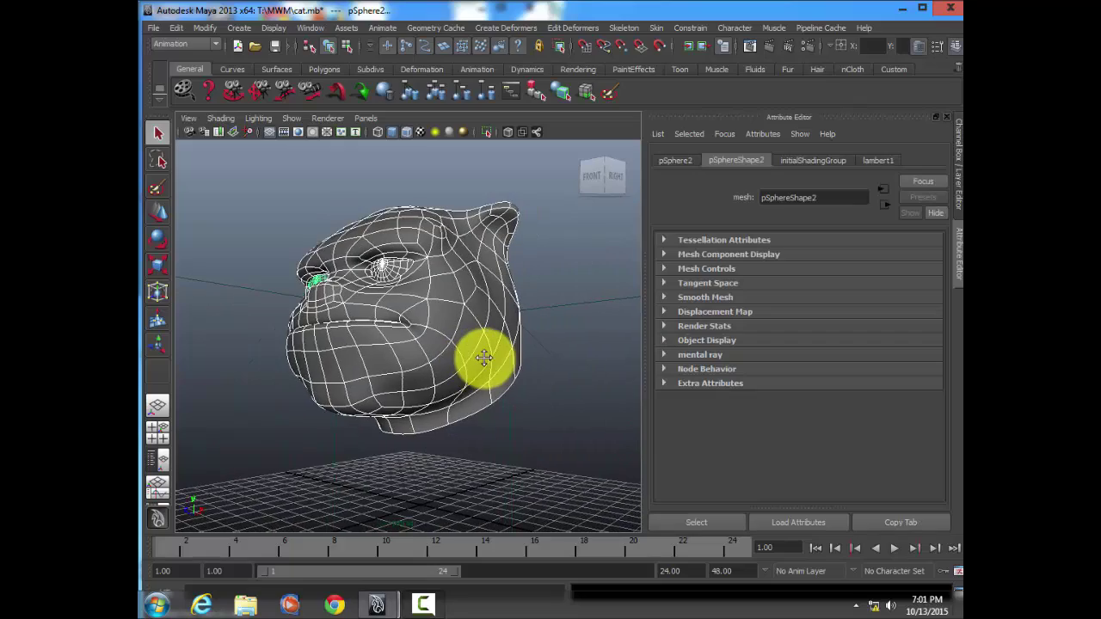
pyautogui.click(578, 285)
pyautogui.moveTo(578, 284)
pyautogui.keyDown('alt'); pyautogui.mouseDown()
pyautogui.moveTo(526, 336)
pyautogui.moveTo(613, 341)
pyautogui.moveTo(287, 327)
pyautogui.moveTo(467, 344)
pyautogui.moveTo(462, 369)
pyautogui.mouseUp(); pyautogui.keyUp('alt')
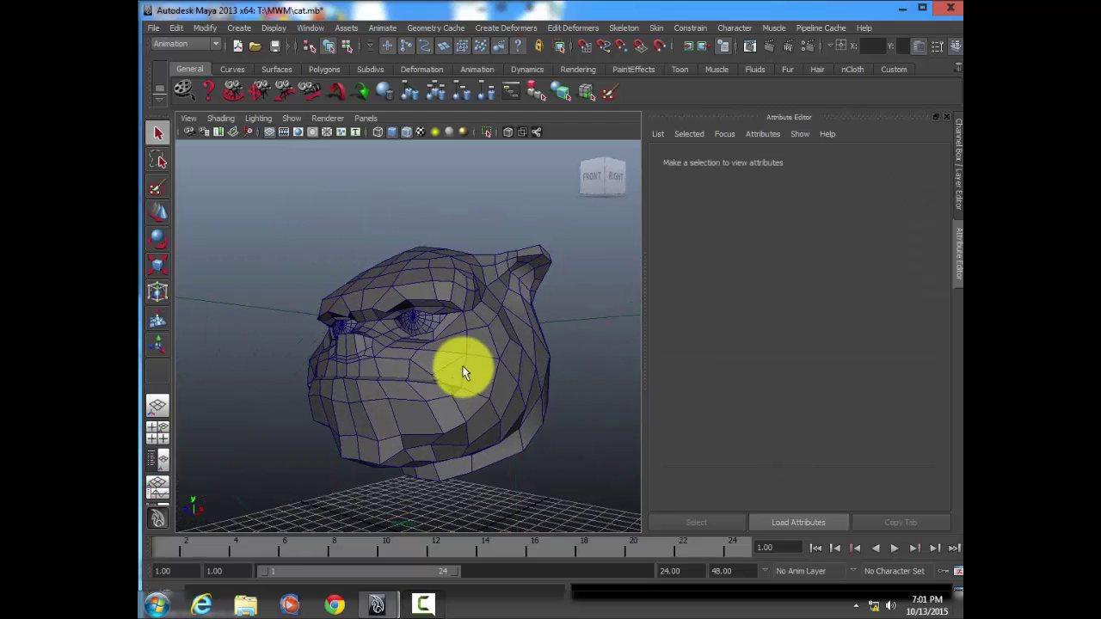
pyautogui.keyDown('alt'); pyautogui.moveTo(509, 274); pyautogui.dragTo(419, 320); pyautogui.keyUp('alt')
pyautogui.click(420, 320)
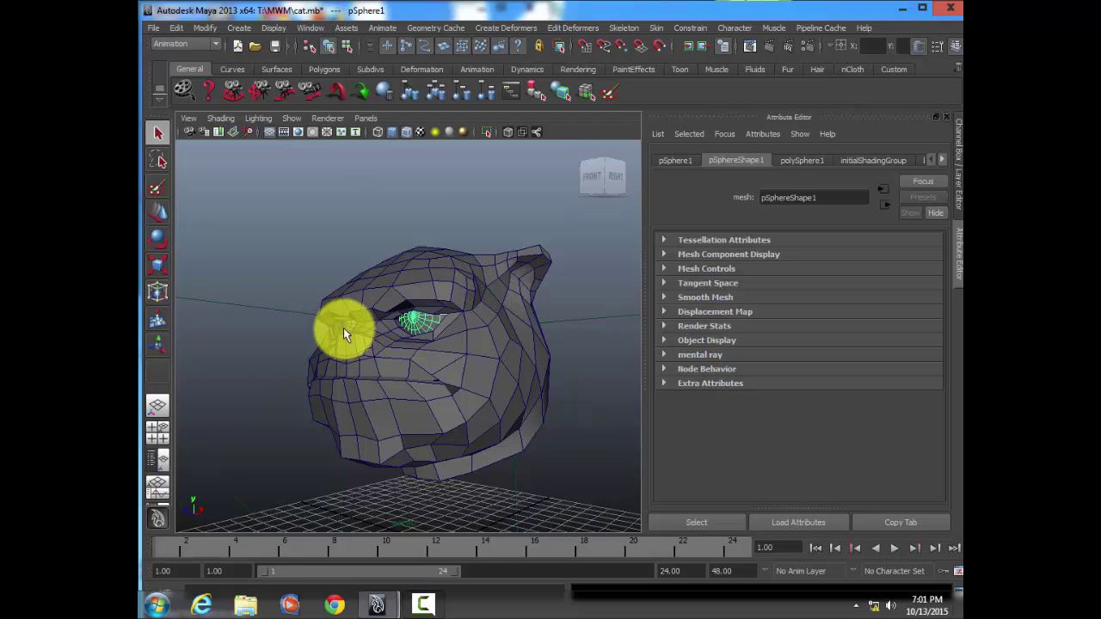
pyautogui.click(806, 46)
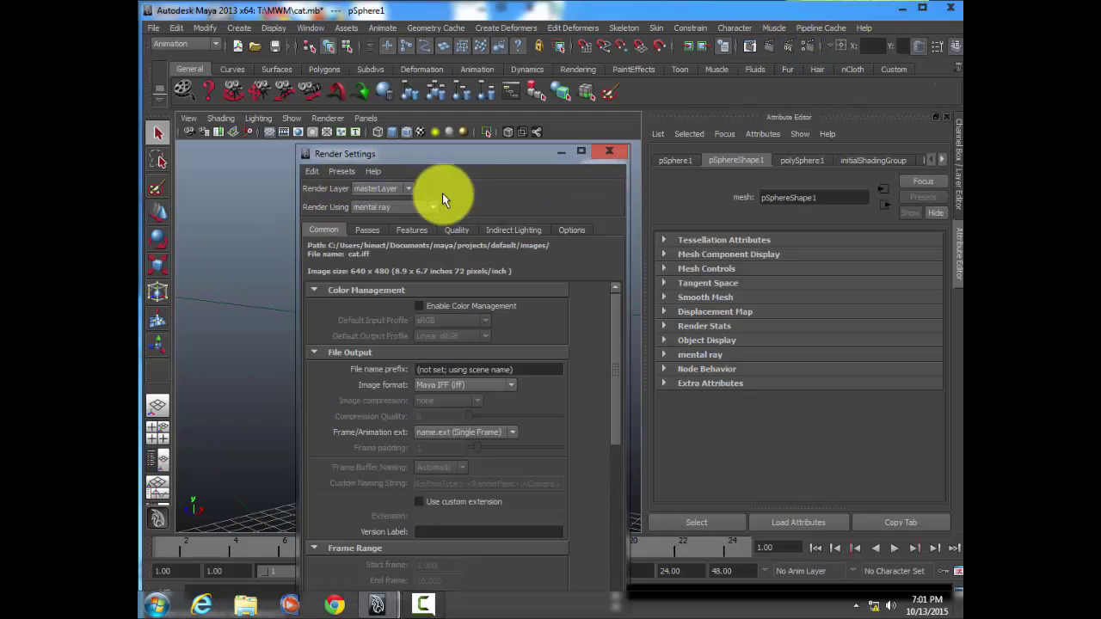
# - Under Features > Contours, enable contour rendering with Over-Sample 3 and Around all poly faces
pyautogui.moveTo(438, 152); pyautogui.dragTo(459, 3)
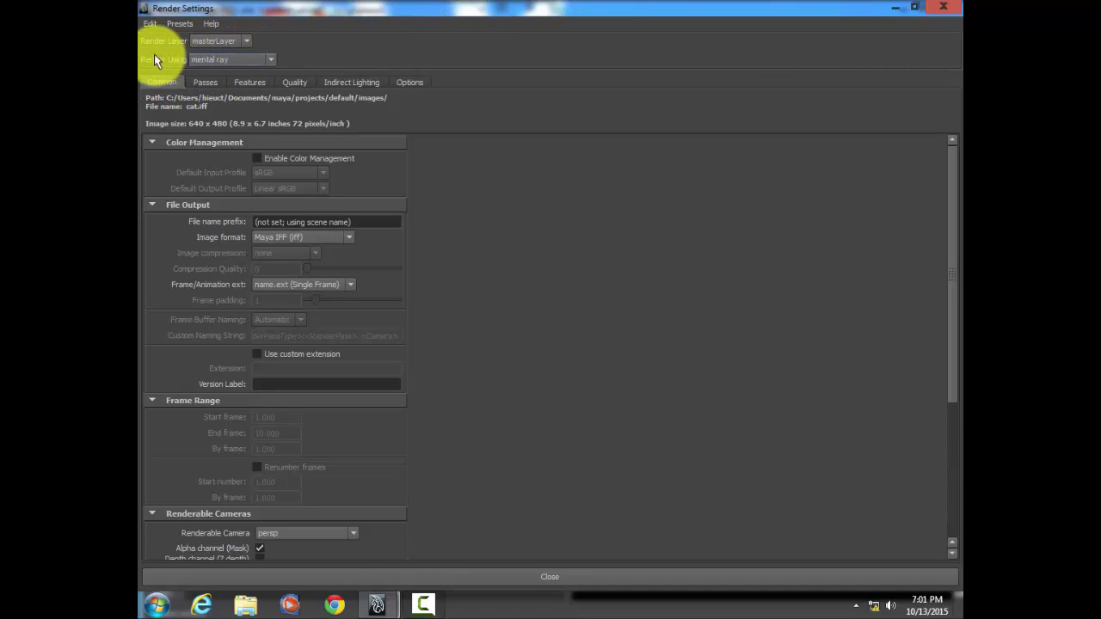
pyautogui.click(236, 80)
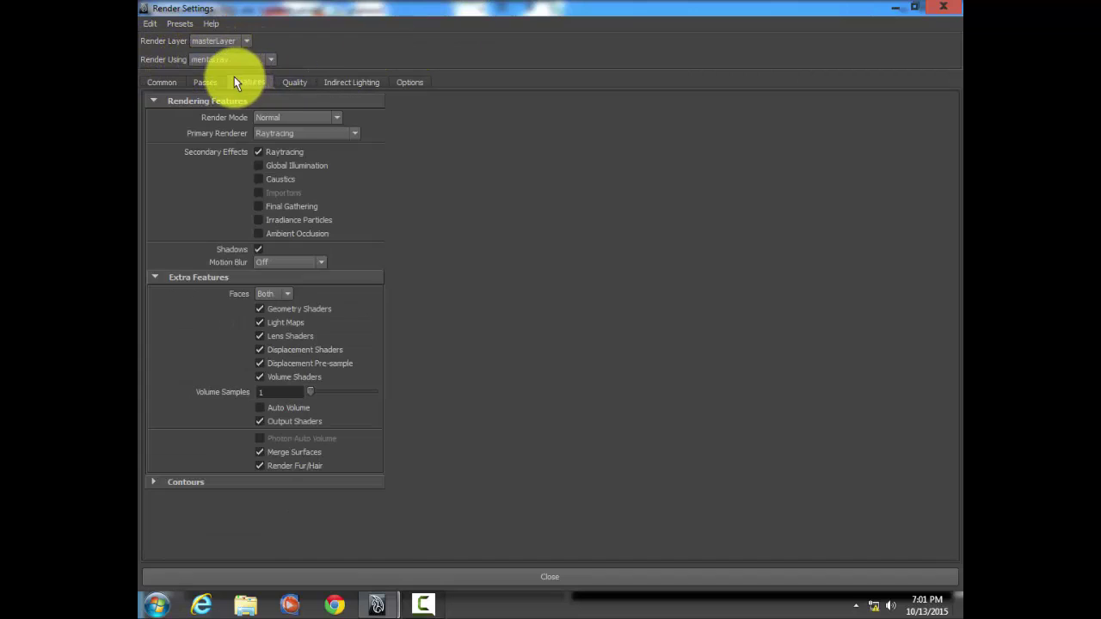
pyautogui.click(211, 487)
pyautogui.scroll(-1, 532, 465)
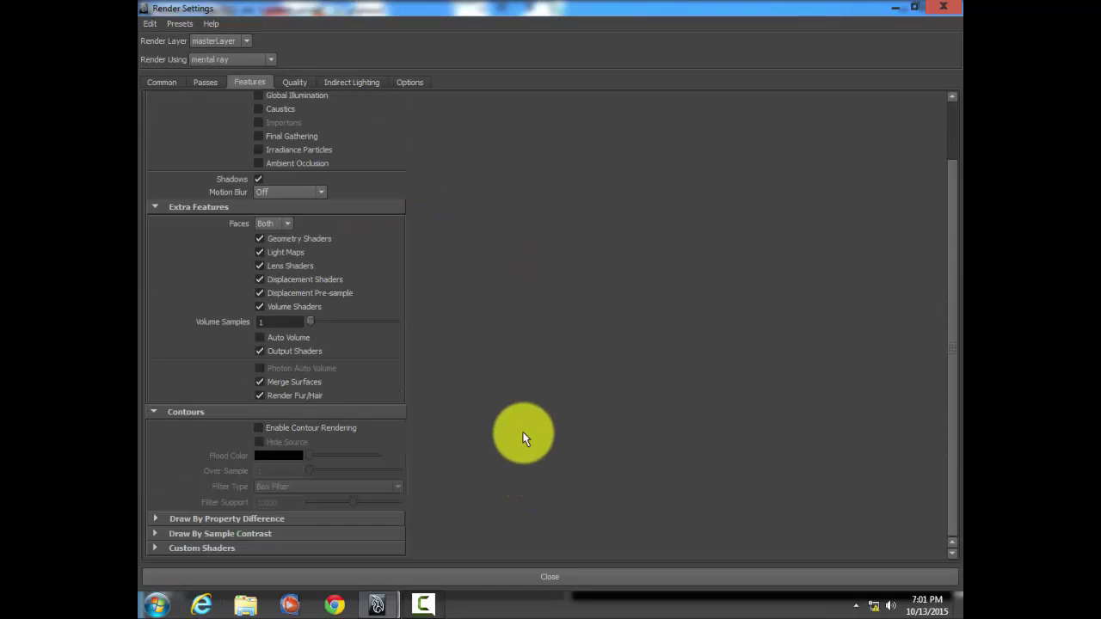
pyautogui.click(258, 428)
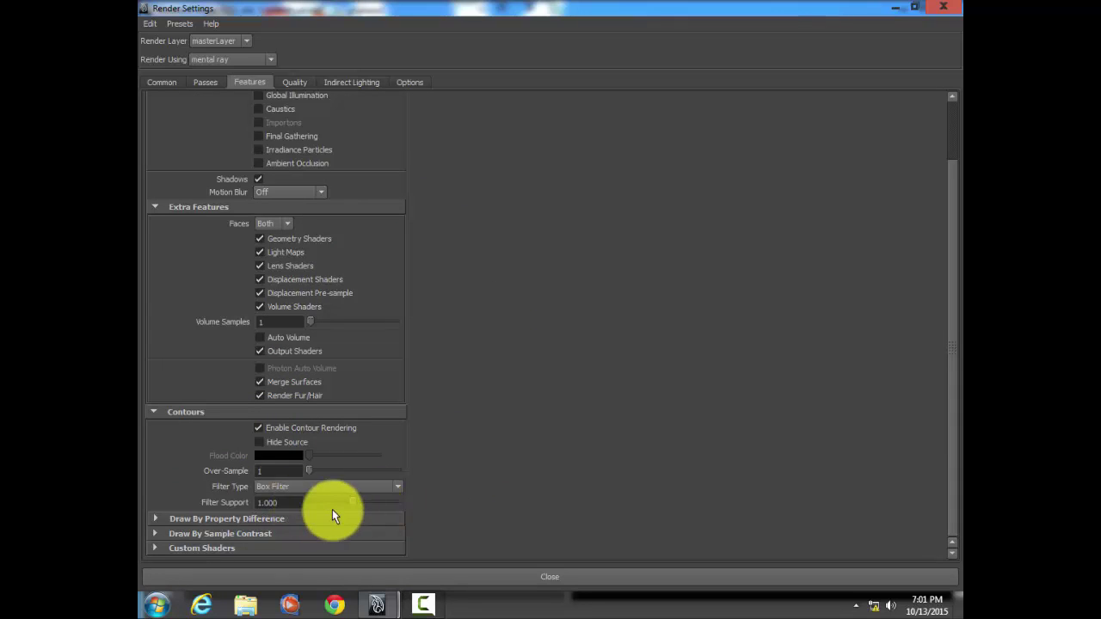
pyautogui.click(282, 471)
pyautogui.write('3')
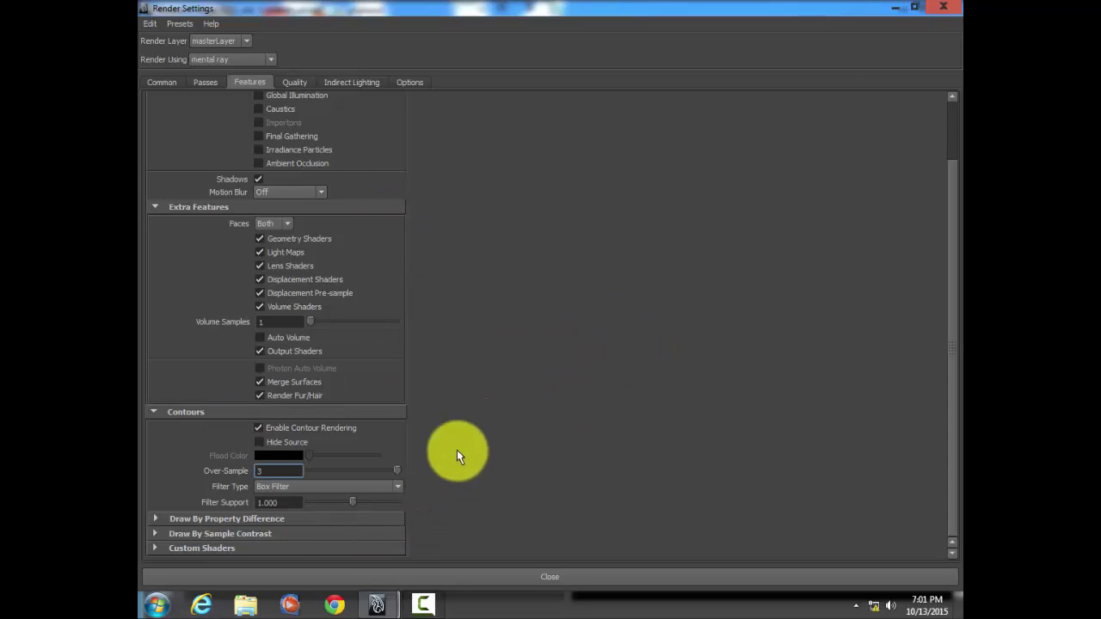
pyautogui.click(258, 519)
pyautogui.scroll(-3, 512, 450)
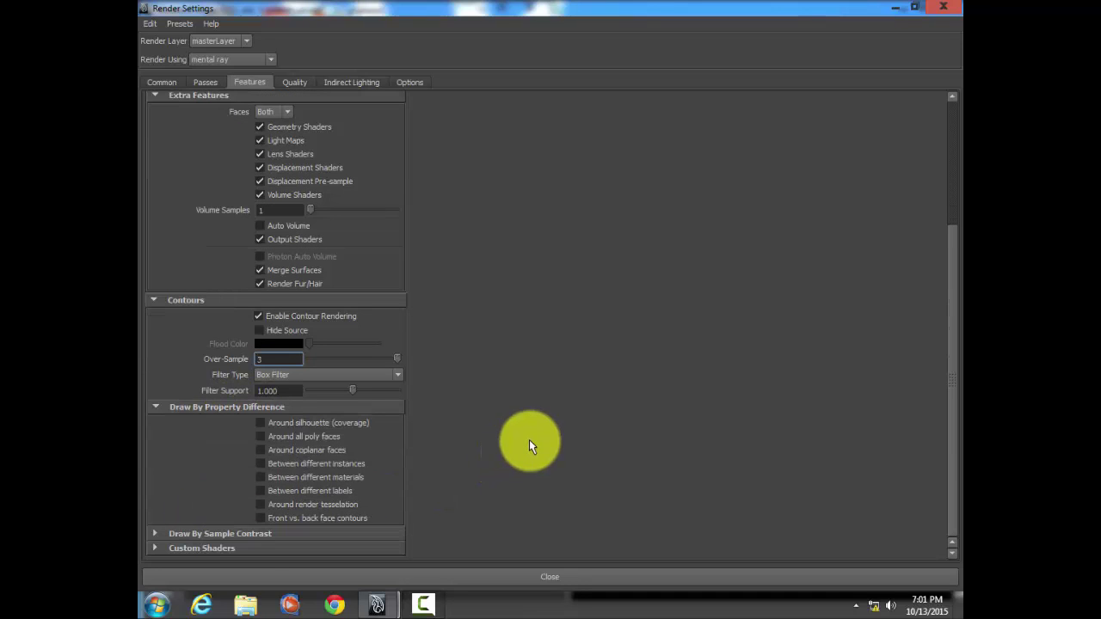
pyautogui.click(263, 436)
pyautogui.click(583, 574)
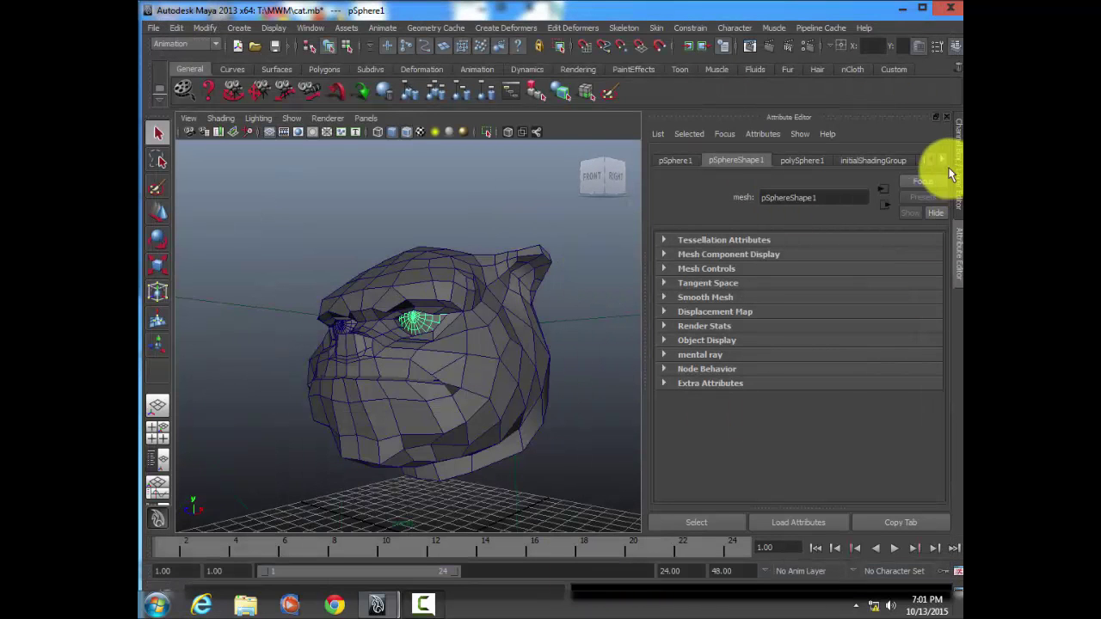
# - Select the cat head, show its lambert1 Material Attributes, then view the initialShadingGroup tab
pyautogui.click(437, 229)
pyautogui.keyDown('alt'); pyautogui.moveTo(408, 278); pyautogui.dragTo(356, 211); pyautogui.keyUp('alt')
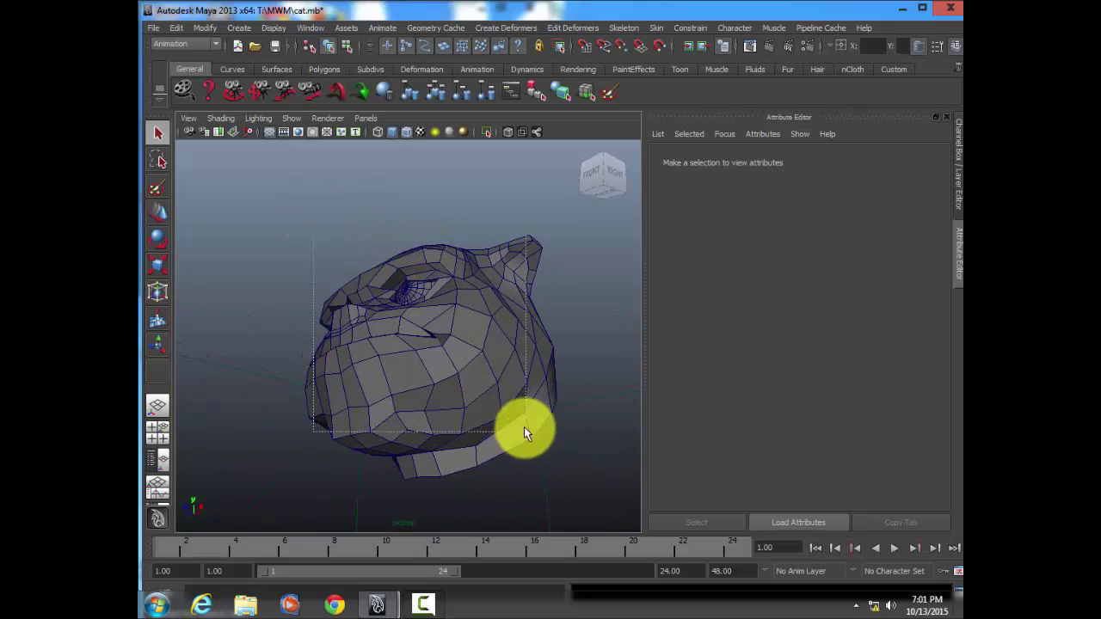
pyautogui.click(524, 426)
pyautogui.keyDown('alt'); pyautogui.moveTo(524, 427); pyautogui.dragTo(444, 356); pyautogui.keyUp('alt')
pyautogui.moveTo(432, 271); pyautogui.dragTo(442, 459, button='right')
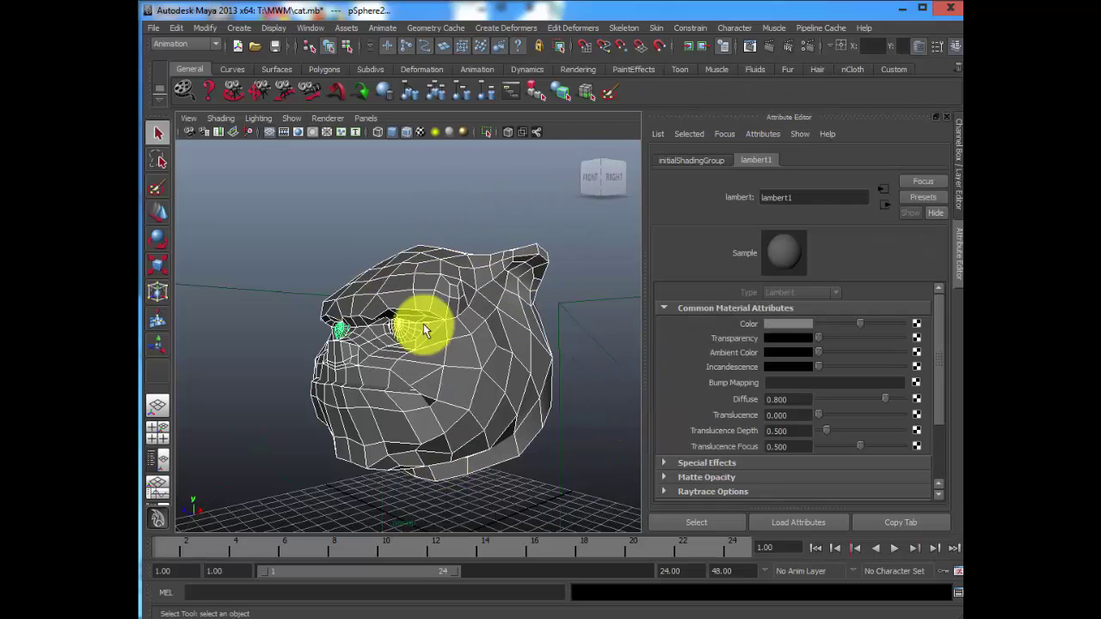
pyautogui.moveTo(423, 323)
pyautogui.keyDown('alt'); pyautogui.mouseDown()
pyautogui.moveTo(422, 367)
pyautogui.moveTo(434, 368)
pyautogui.mouseUp(); pyautogui.keyUp('alt')
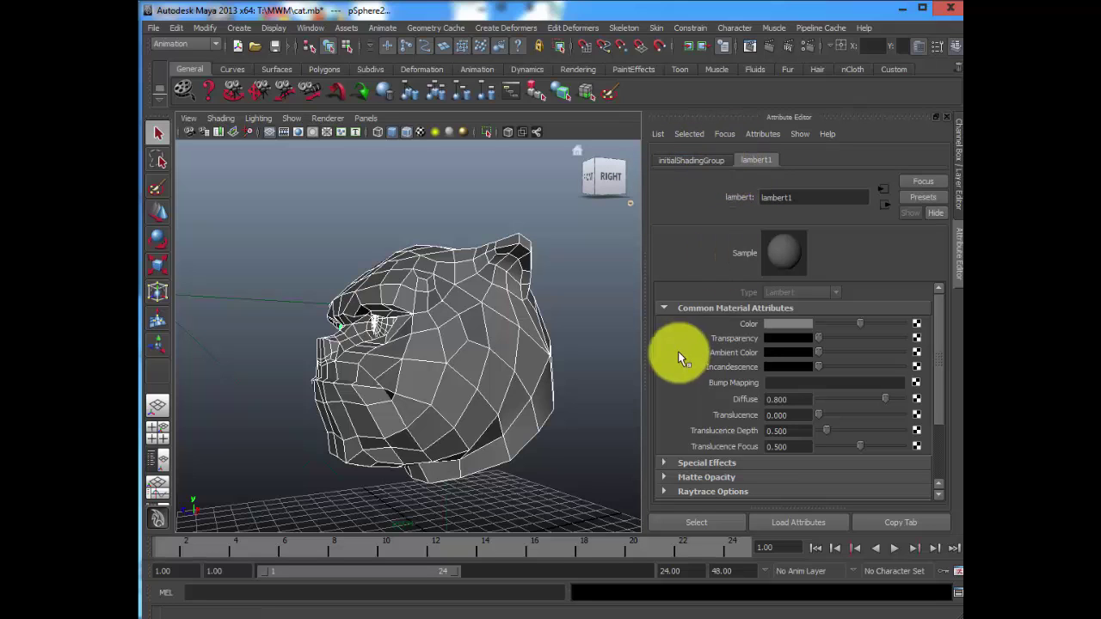
pyautogui.click(704, 159)
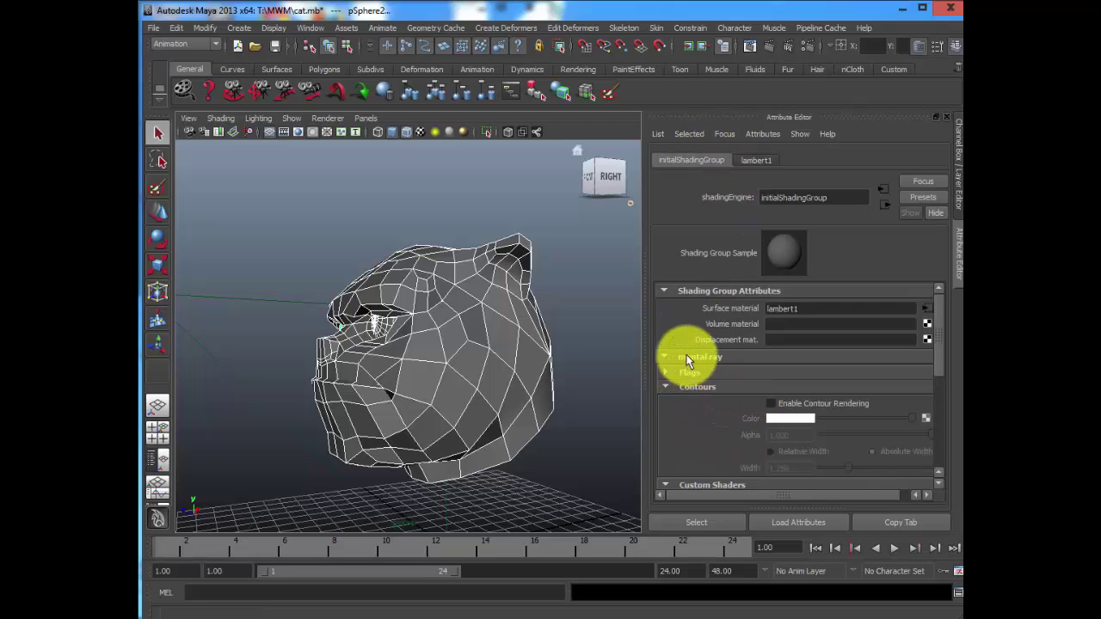
# - Enable initialShadingGroup contour rendering with Relative Width and a width of 0.050
pyautogui.click(771, 404)
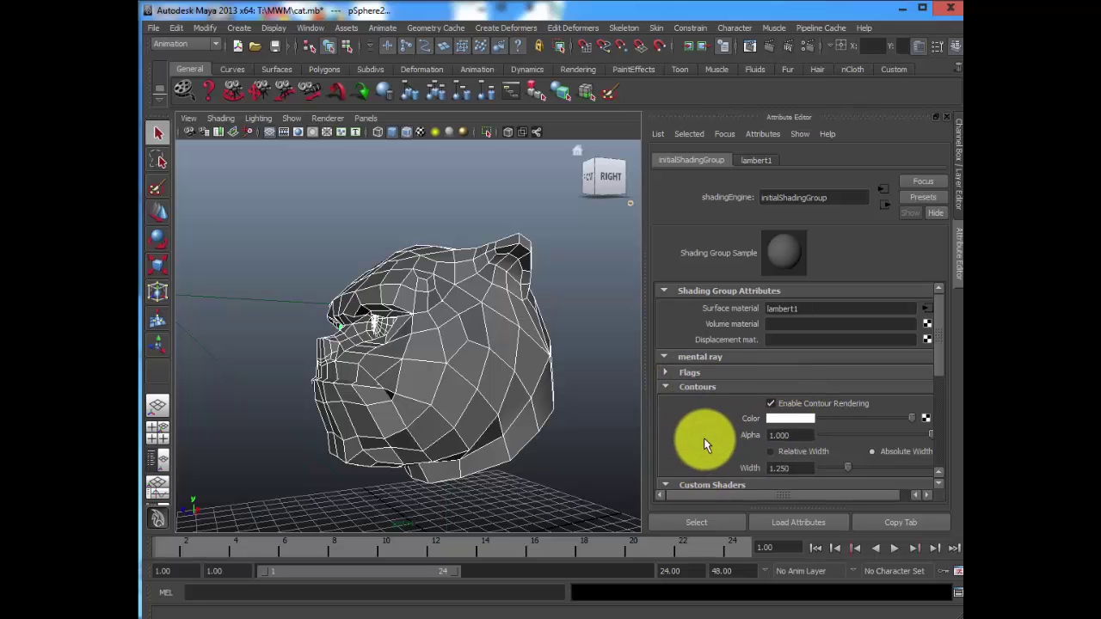
pyautogui.scroll(-2, 703, 438)
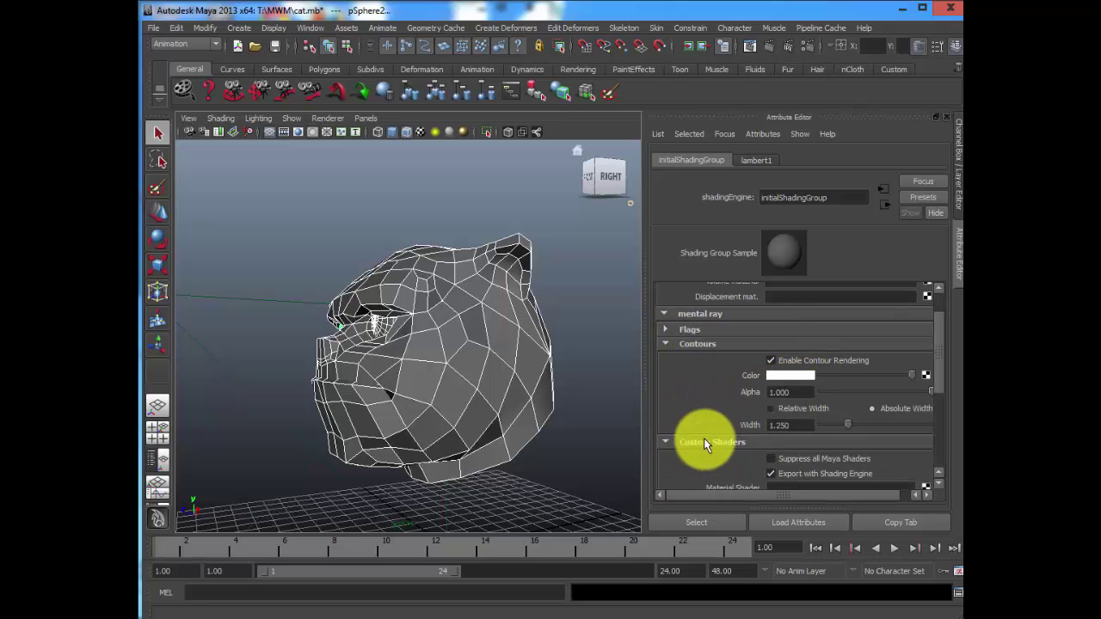
pyautogui.click(774, 408)
pyautogui.click(798, 424)
pyautogui.write('0.050')
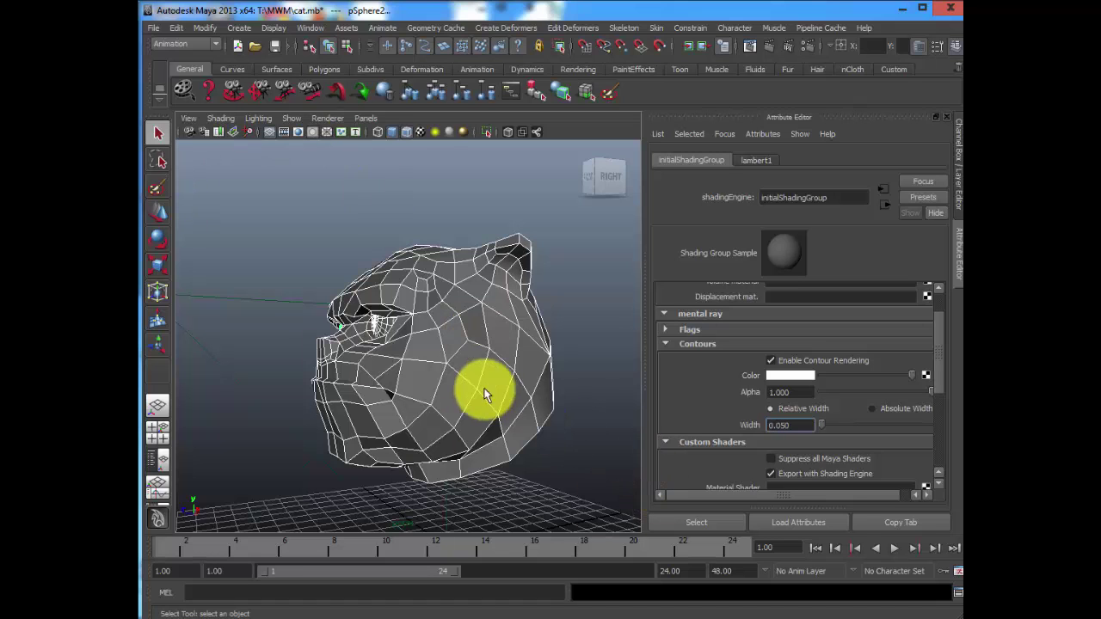
pyautogui.keyDown('alt'); pyautogui.moveTo(484, 386); pyautogui.dragTo(527, 387); pyautogui.keyUp('alt')
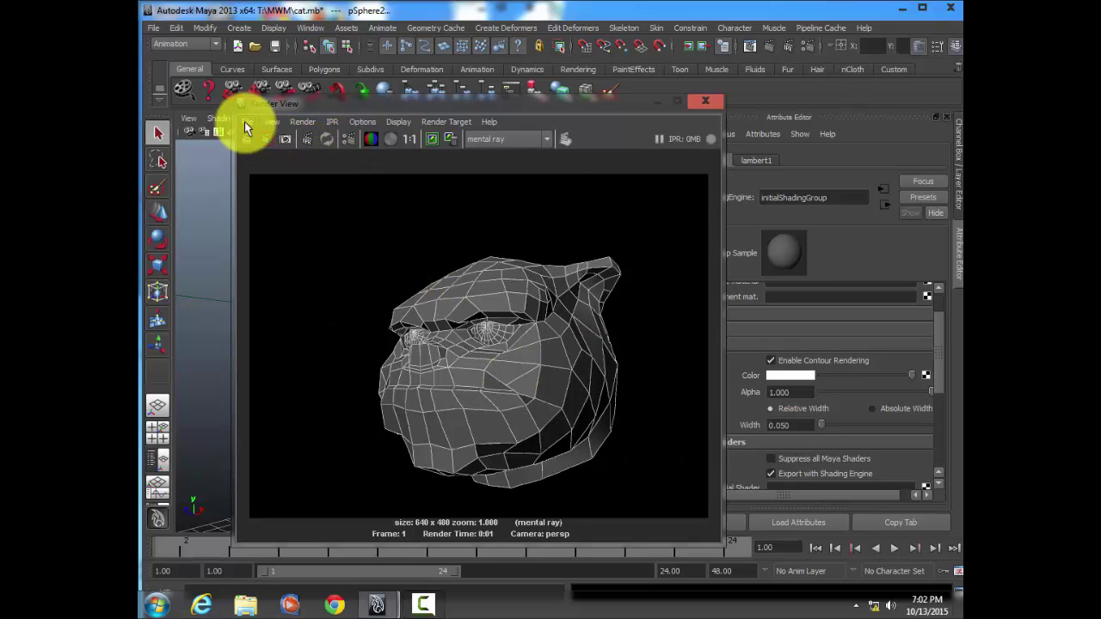
# - Save the mental ray render to the Desktop as a PNG named WF
pyautogui.click(246, 121)
pyautogui.click(273, 159)
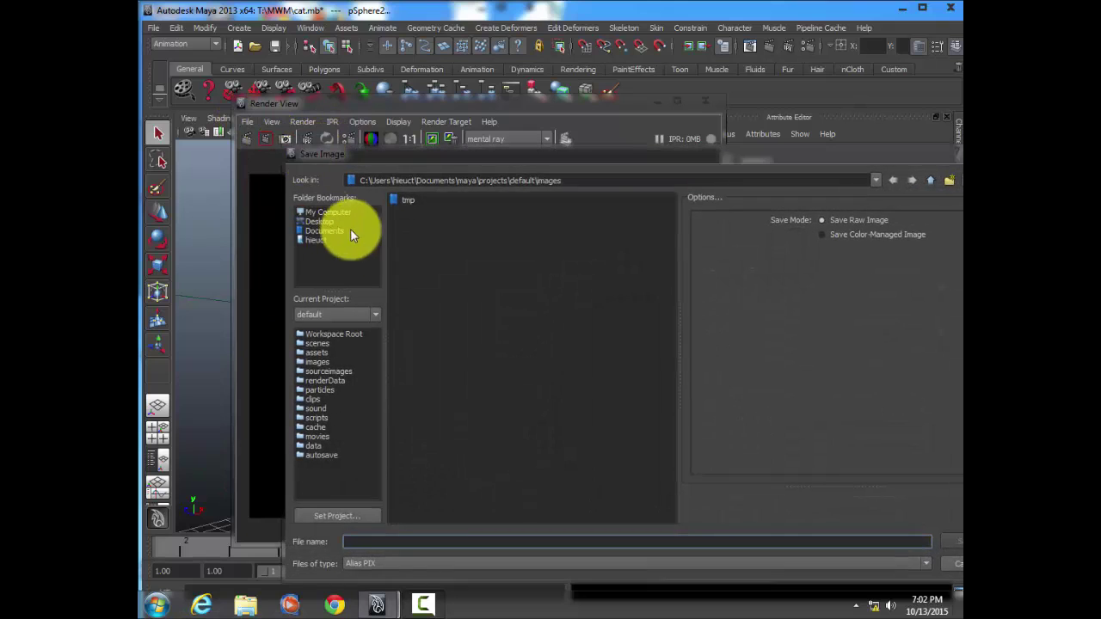
pyautogui.click(327, 221)
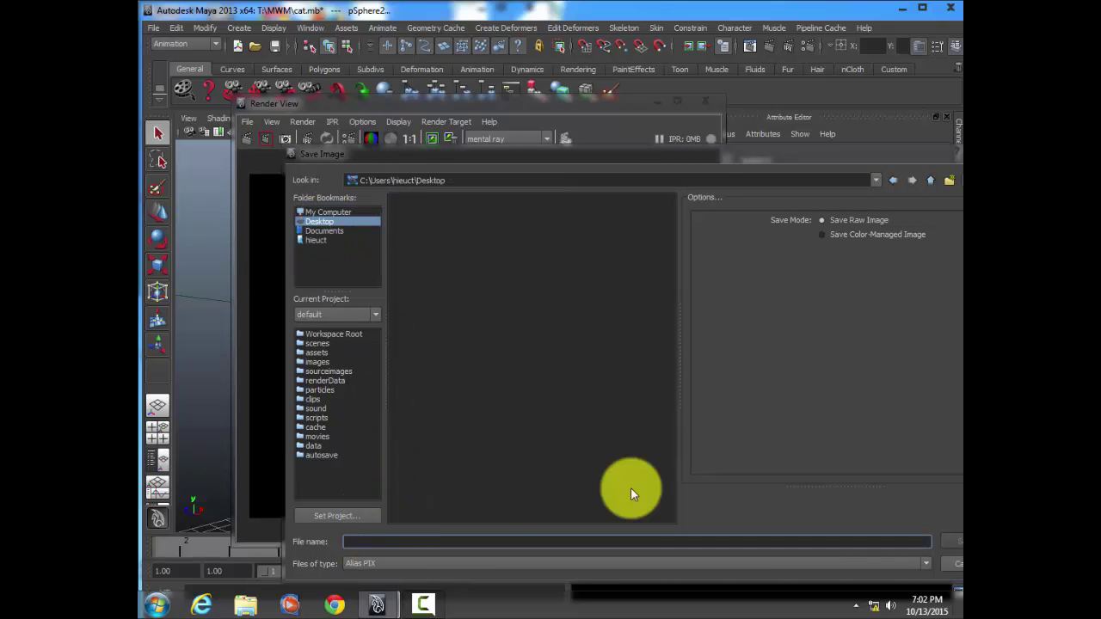
pyautogui.write('WF')
pyautogui.click(489, 563)
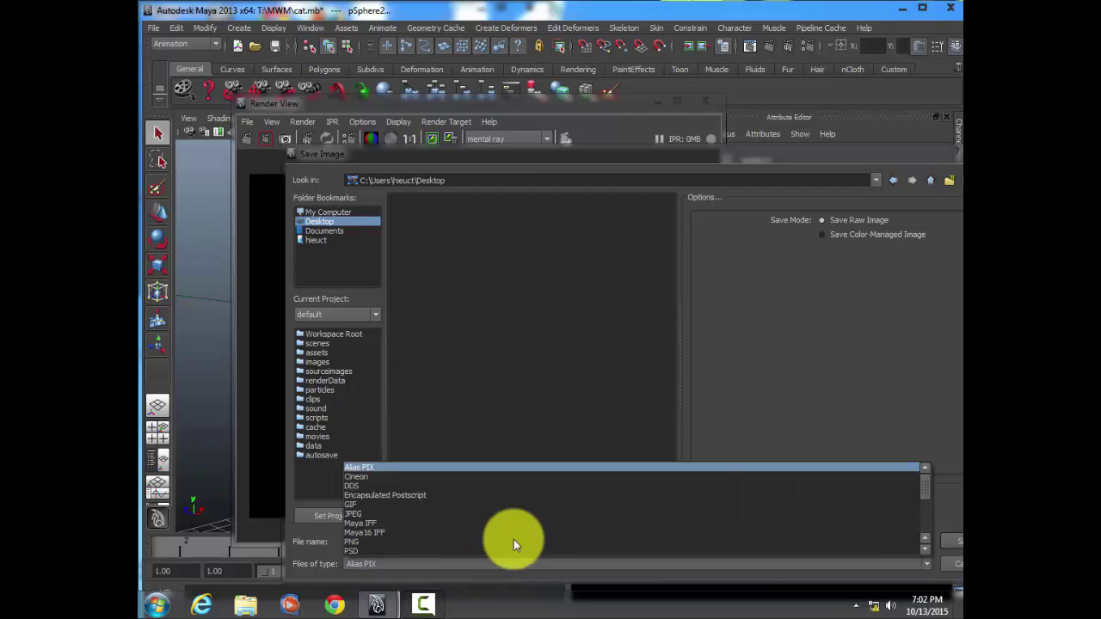
pyautogui.click(475, 541)
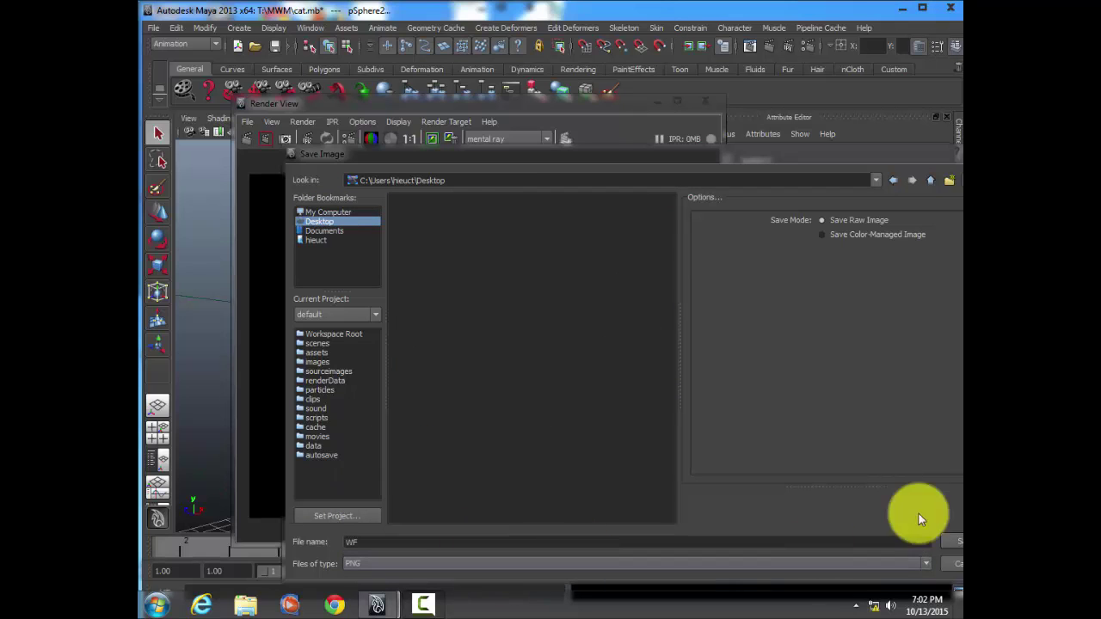
pyautogui.click(954, 538)
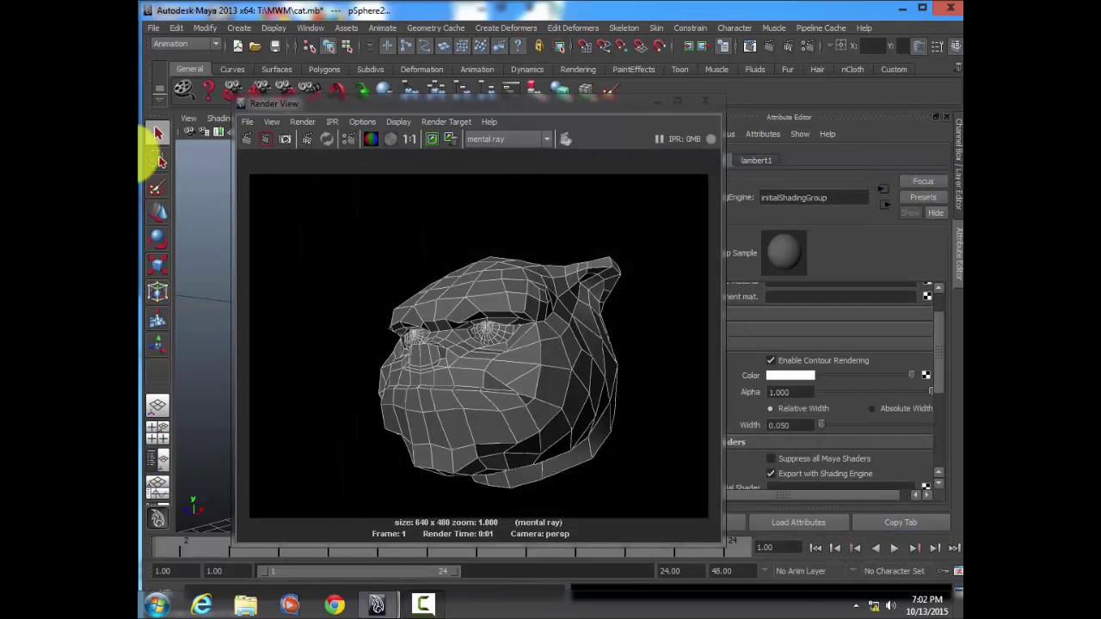
pyautogui.click(908, 10)
# - Check WF.png in Windows Photo Viewer, then close it and restore Maya
pyautogui.click(533, 9)
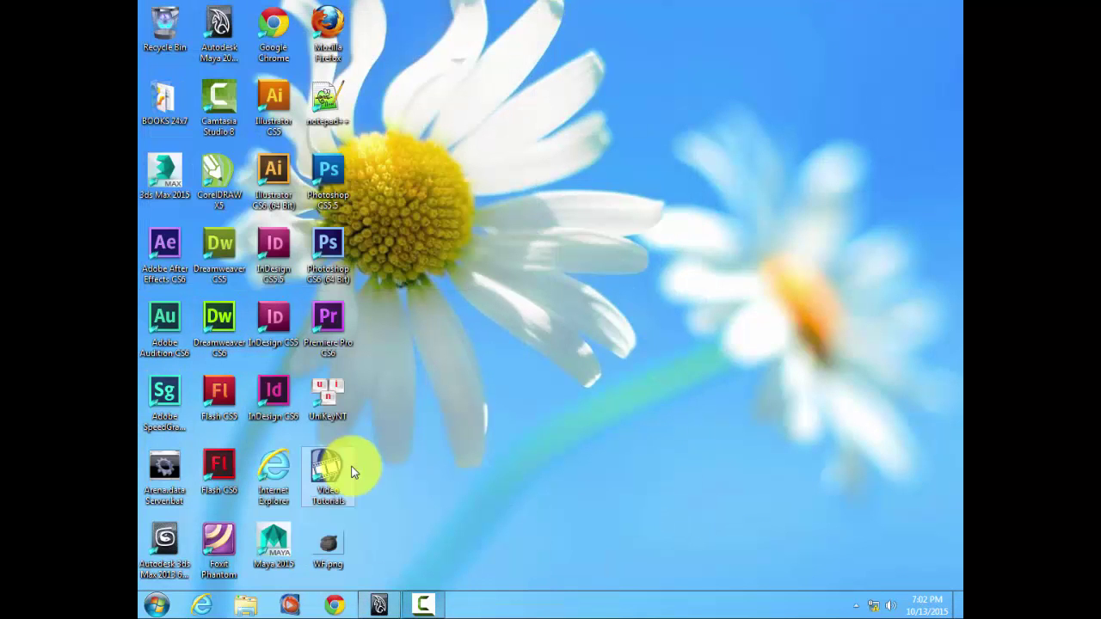
pyautogui.doubleClick(327, 542)
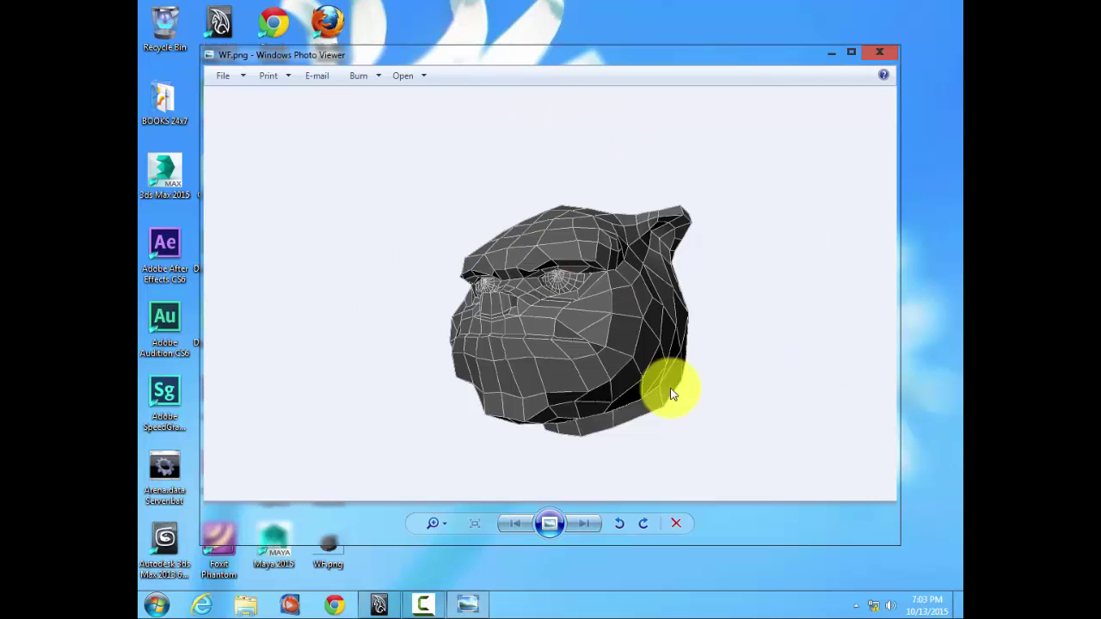
pyautogui.click(869, 69)
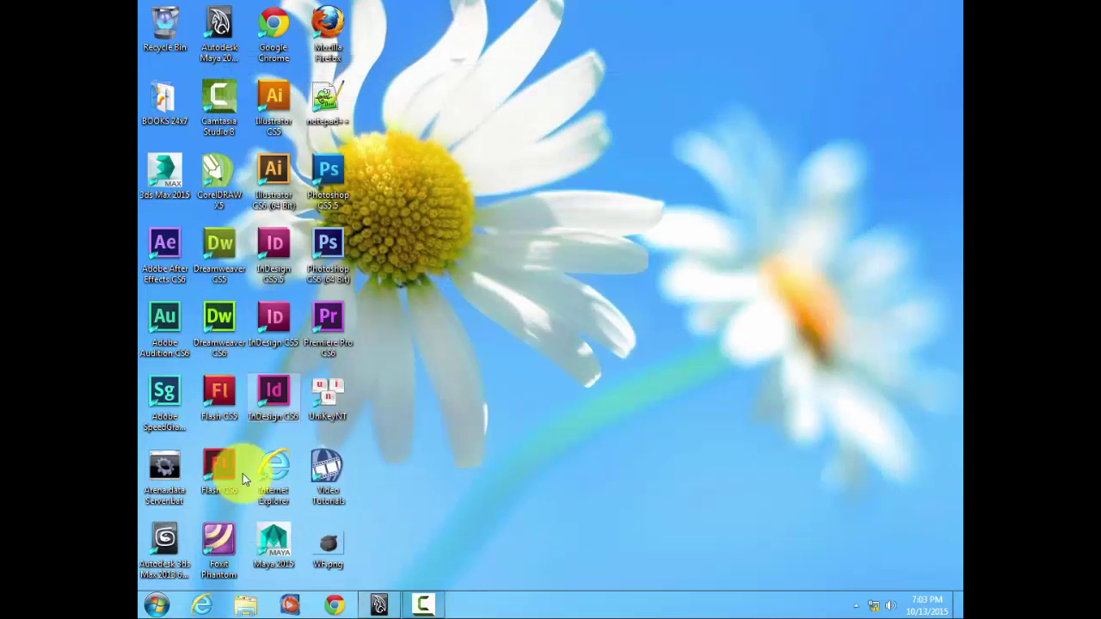
pyautogui.click(379, 604)
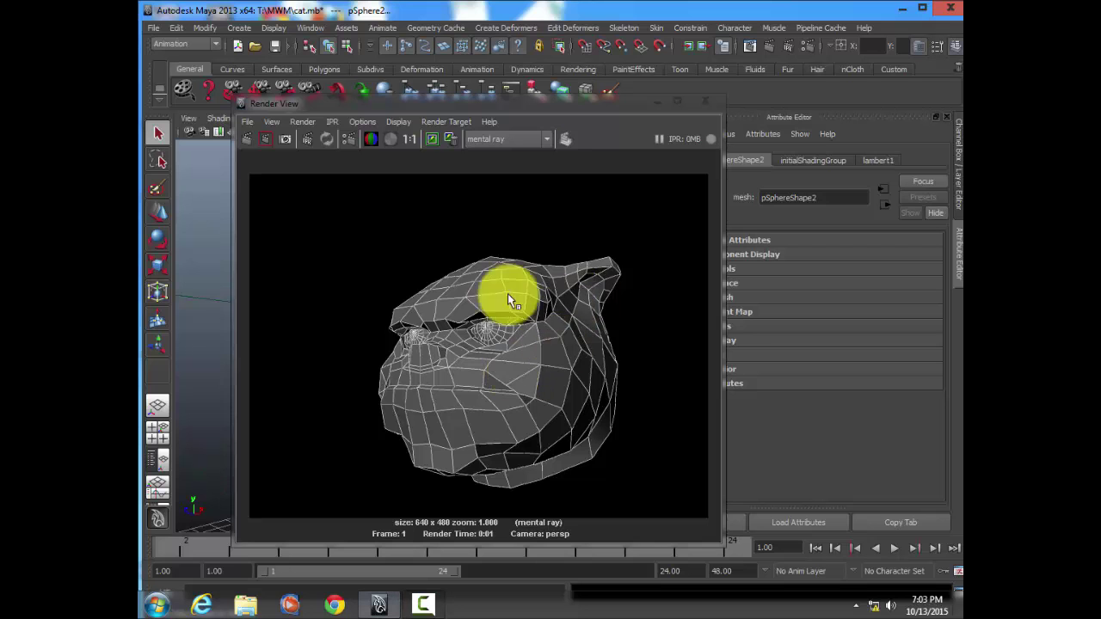
# - Set the lambert1 material Color to full white and raise its Ambient Color
pyautogui.click(699, 101)
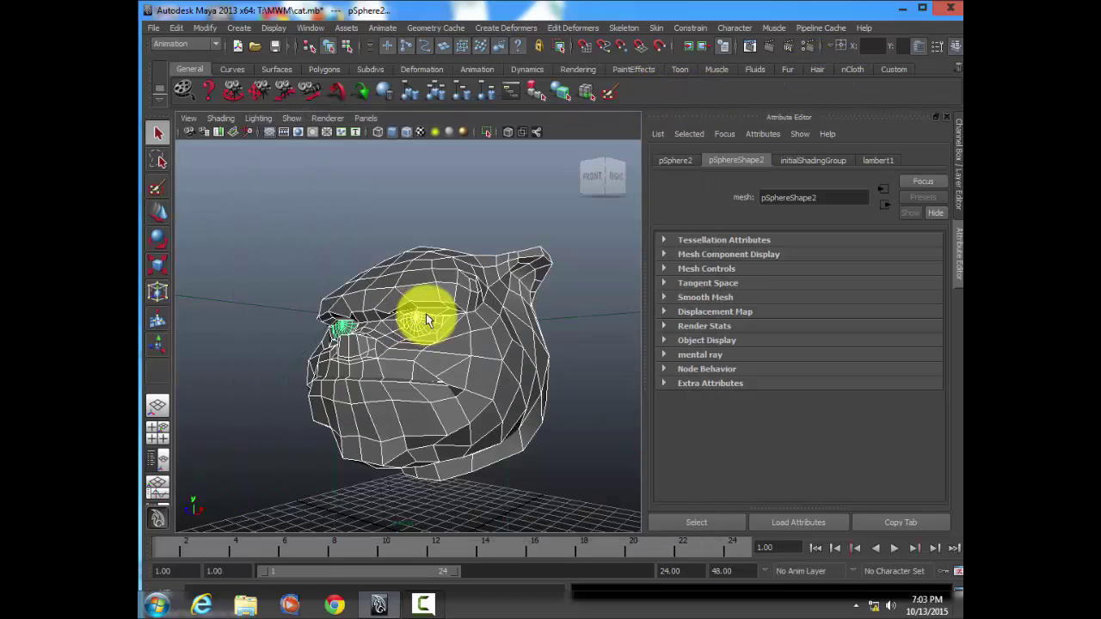
pyautogui.keyDown('alt'); pyautogui.moveTo(426, 313); pyautogui.dragTo(440, 298); pyautogui.keyUp('alt')
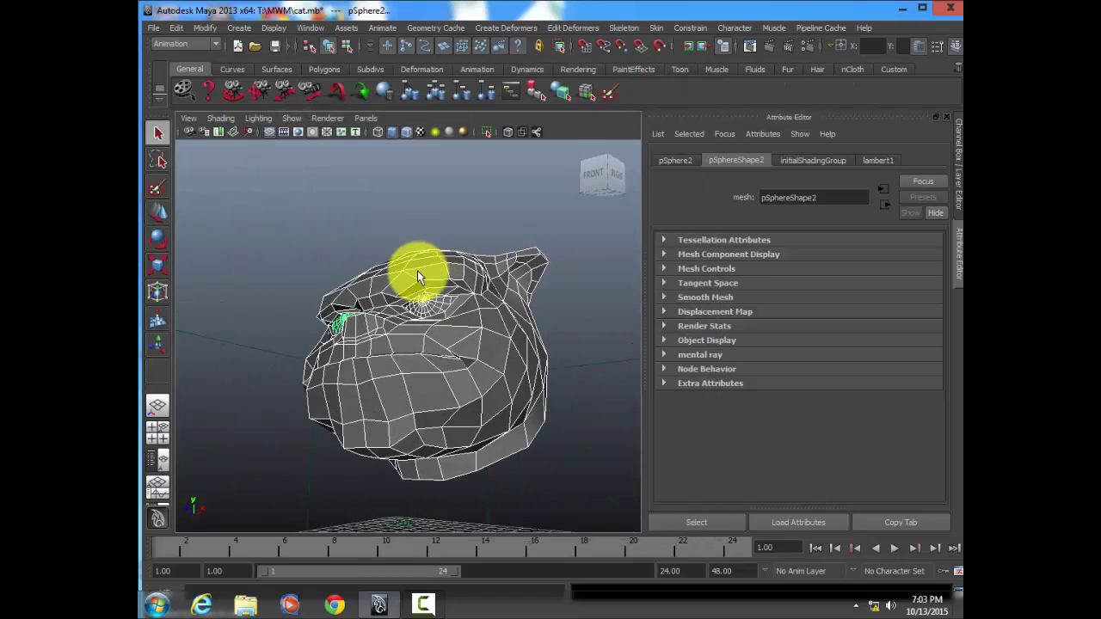
pyautogui.moveTo(417, 270); pyautogui.dragTo(429, 466, button='right')
pyautogui.click(430, 465)
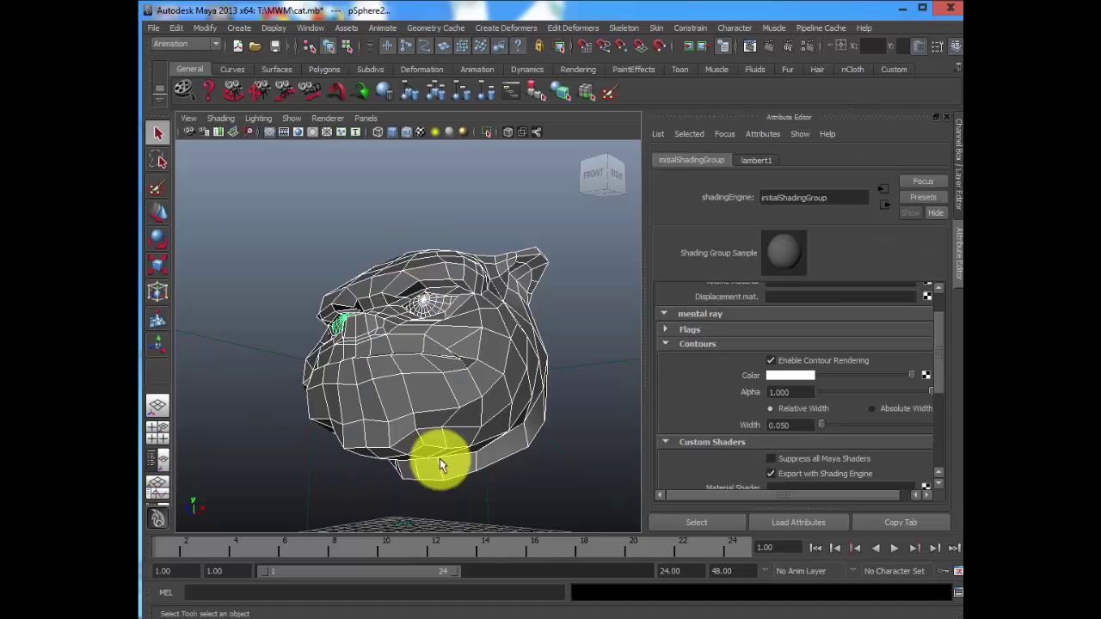
pyautogui.click(755, 161)
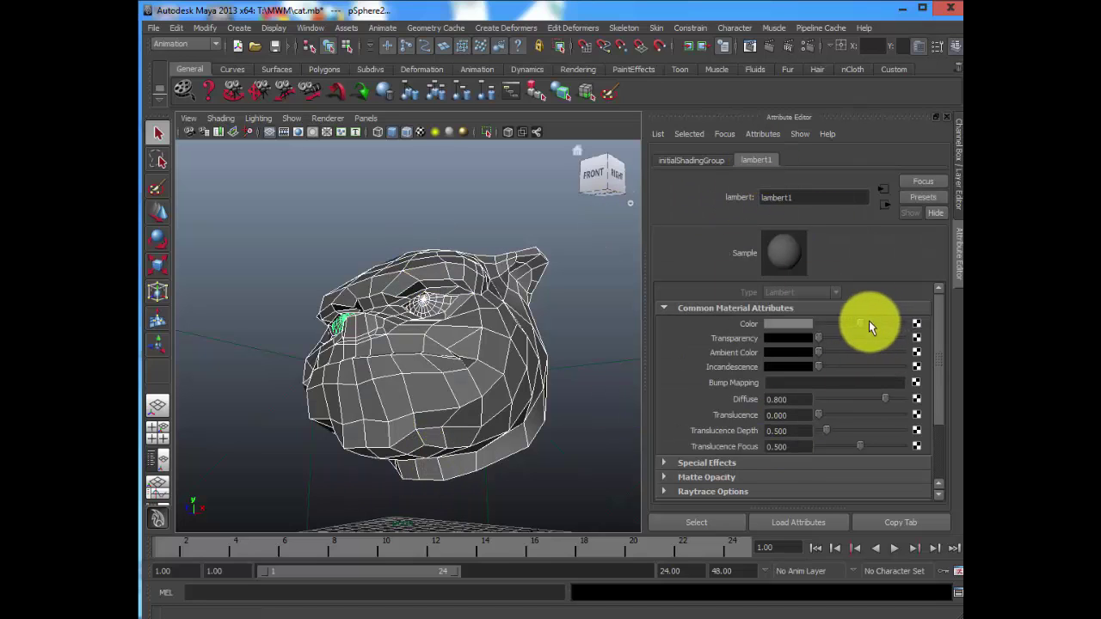
pyautogui.moveTo(868, 323); pyautogui.dragTo(955, 323)
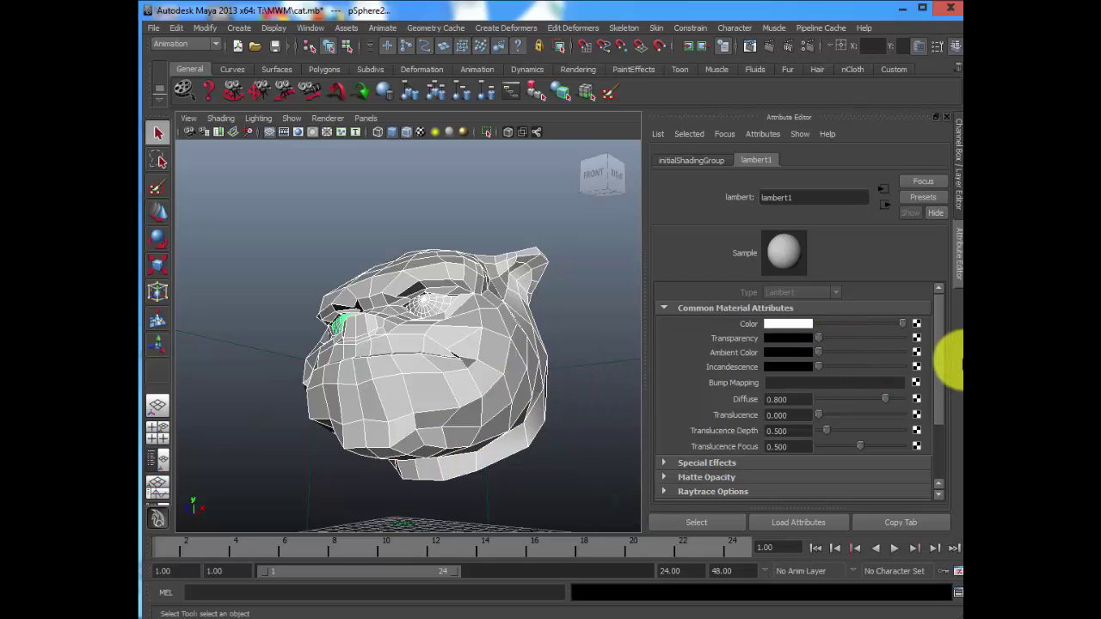
pyautogui.moveTo(819, 357); pyautogui.dragTo(845, 352)
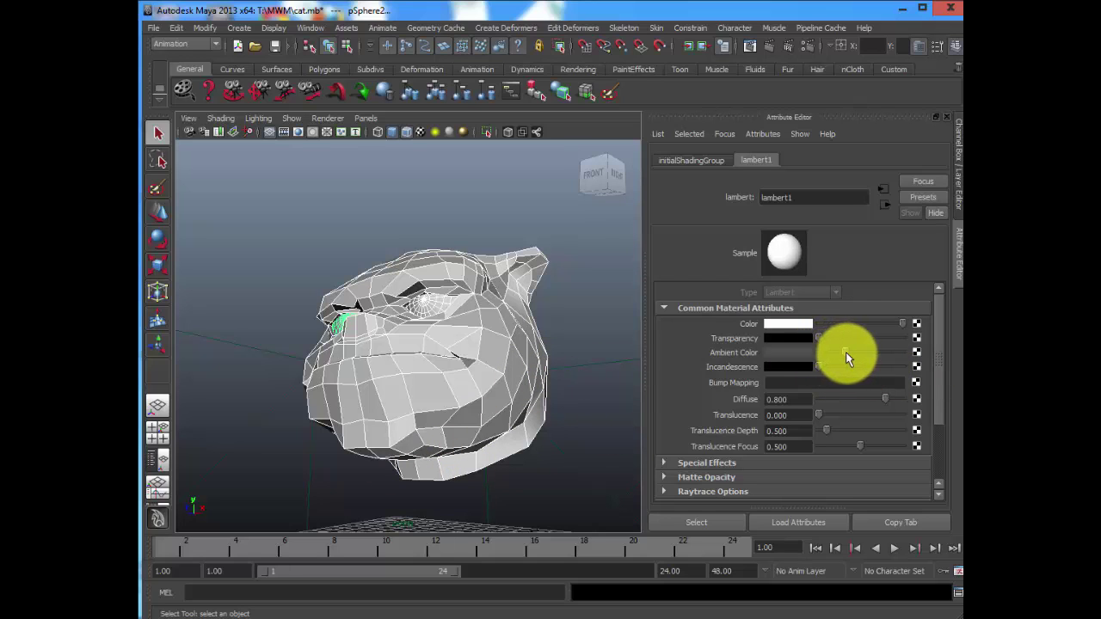
pyautogui.keyDown('alt'); pyautogui.moveTo(449, 363); pyautogui.dragTo(479, 366); pyautogui.keyUp('alt')
# - Set the initialShadingGroup contour colour to black and re-render the white cat head
pyautogui.click(688, 160)
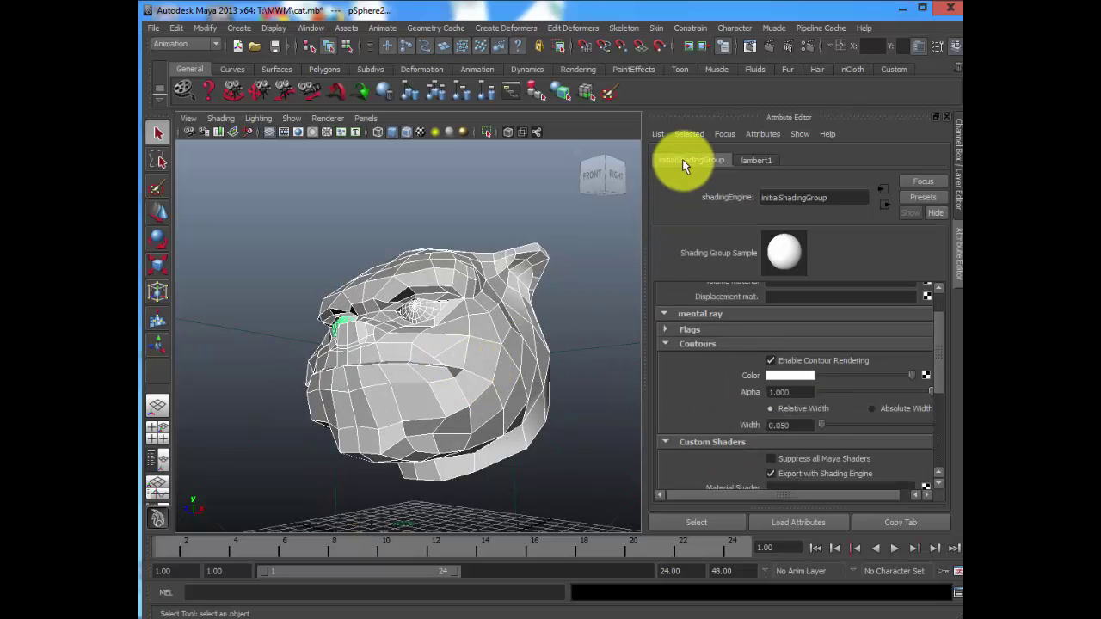
pyautogui.click(787, 378)
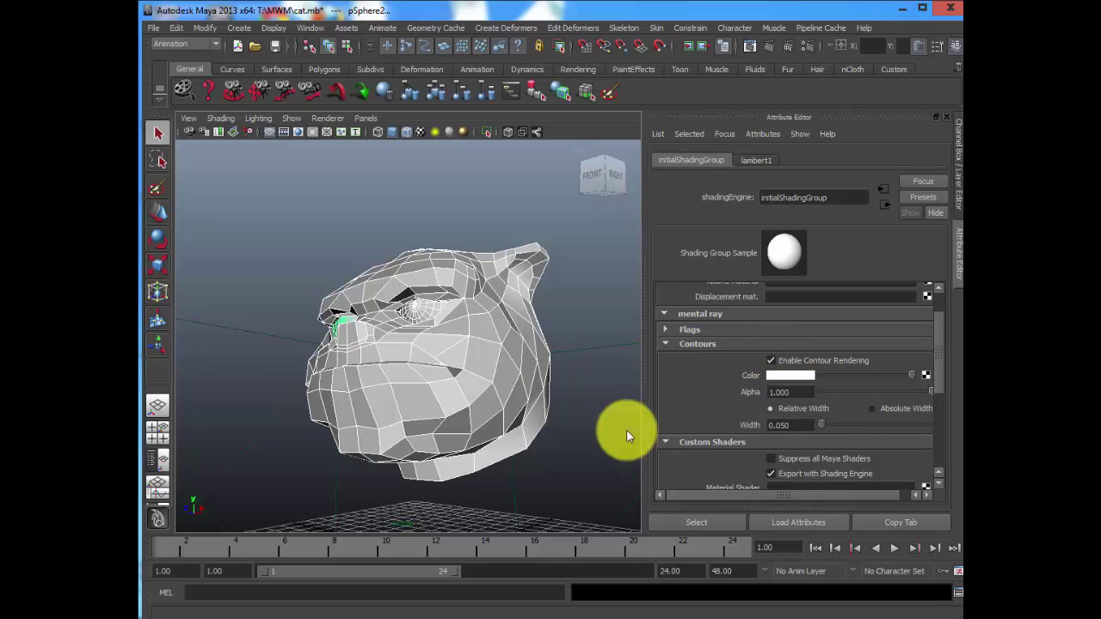
pyautogui.click(679, 405)
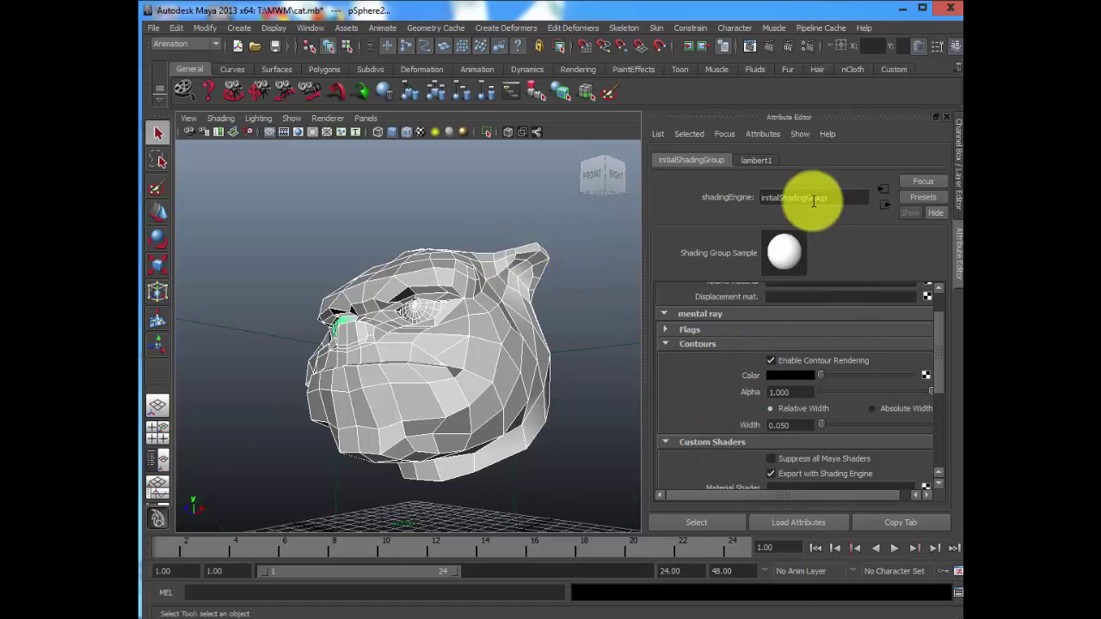
pyautogui.moveTo(423, 307)
pyautogui.keyDown('alt'); pyautogui.mouseDown()
pyautogui.moveTo(457, 311)
pyautogui.moveTo(442, 307)
pyautogui.mouseUp(); pyautogui.keyUp('alt')
pyautogui.click(772, 45)
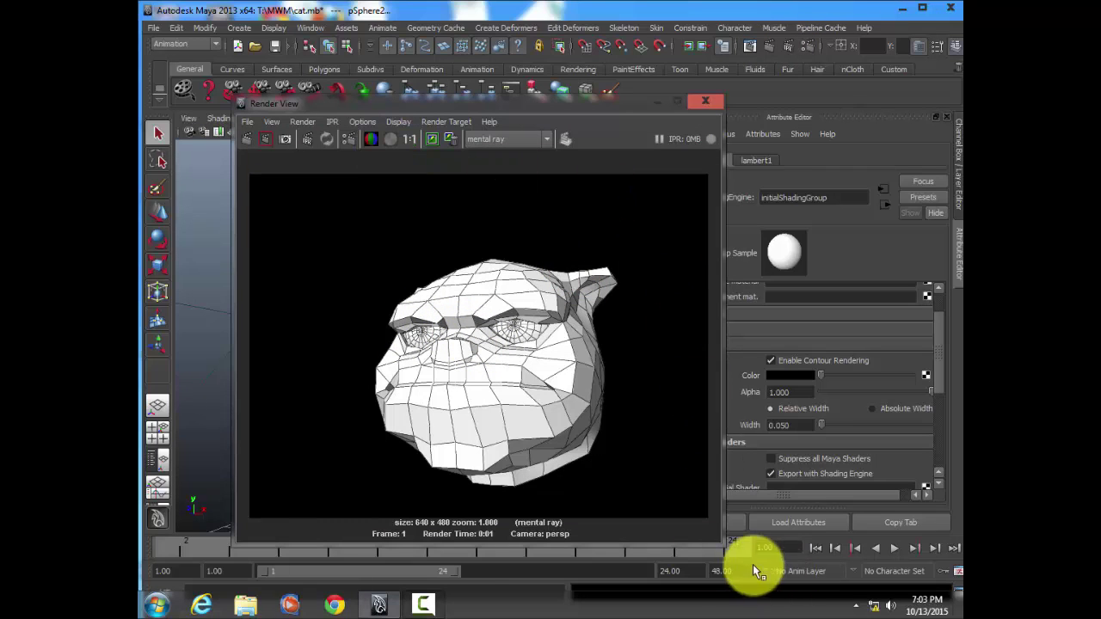
pyautogui.click(430, 613)
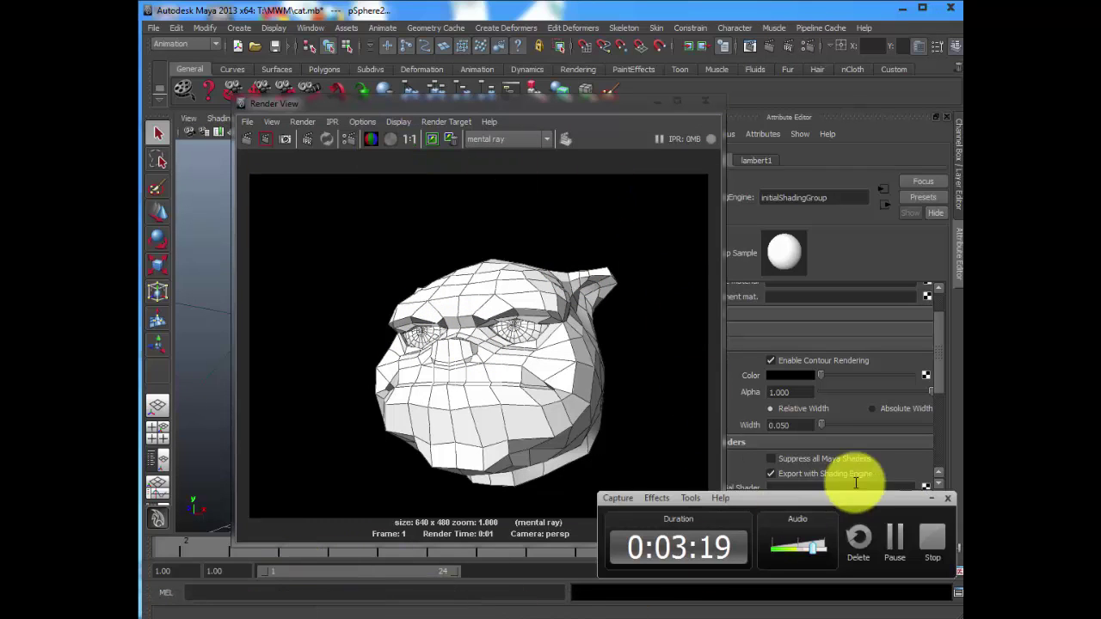